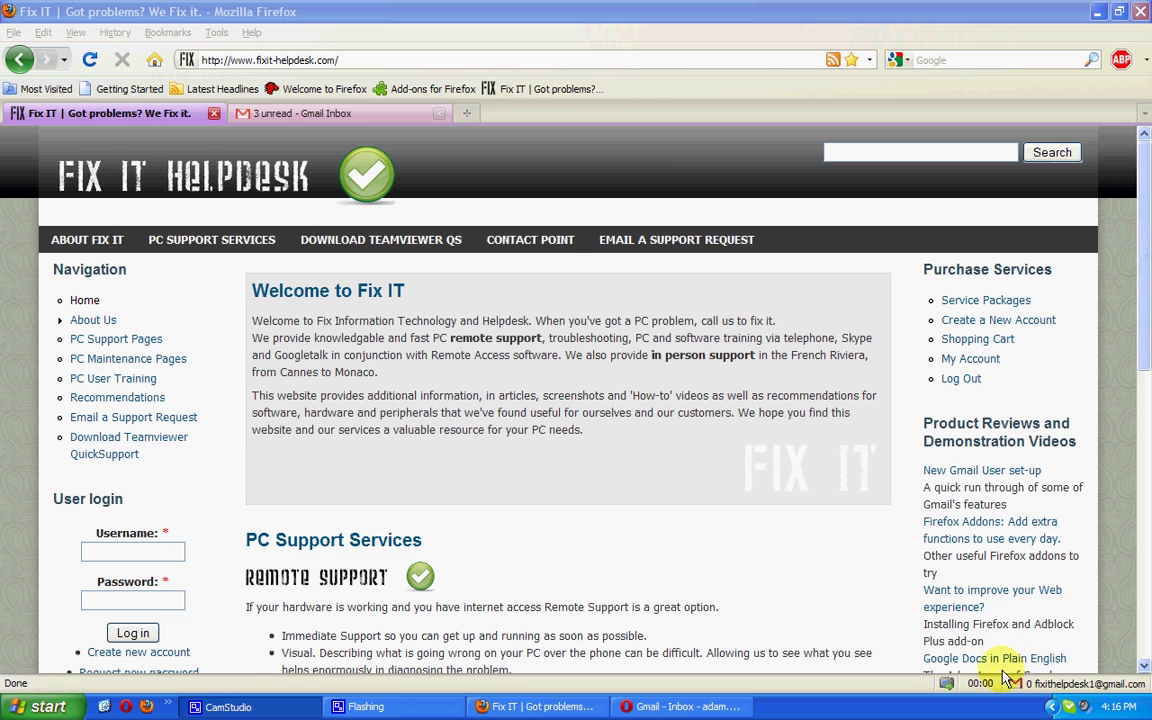
Open Gmail's Accounts and Import settings and start adding another address to send mail from
{"action": "left_click", "coordinate": [352, 113]}
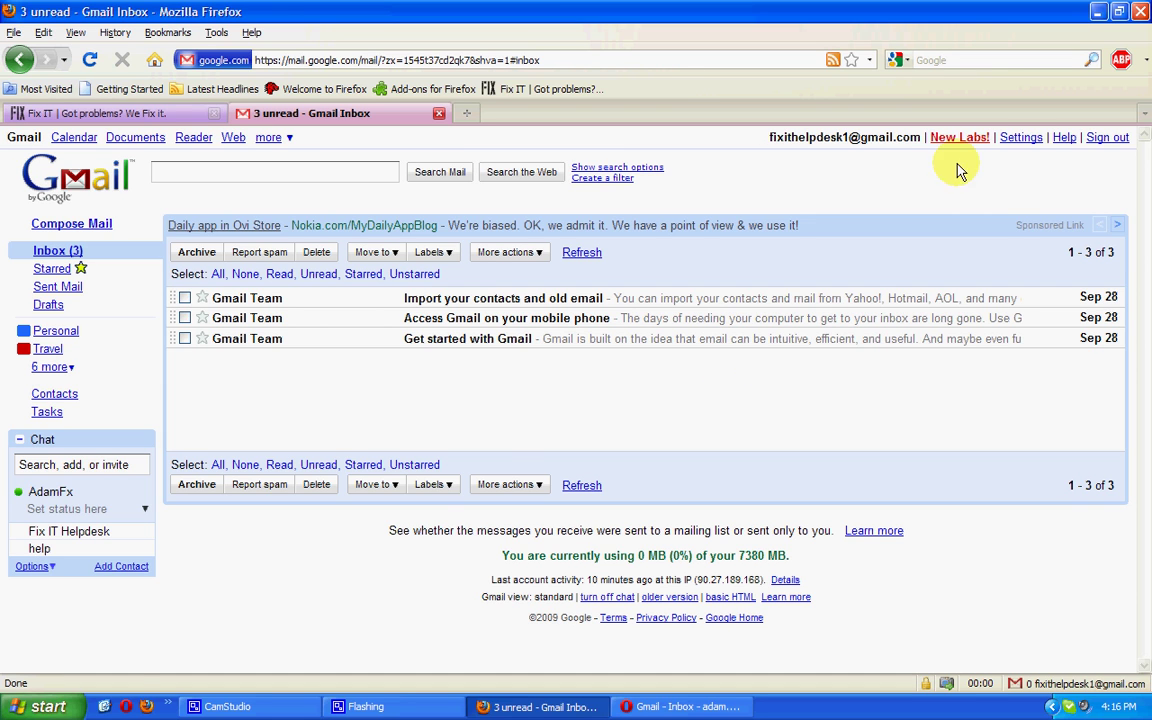
{"action": "left_click", "coordinate": [1018, 145]}
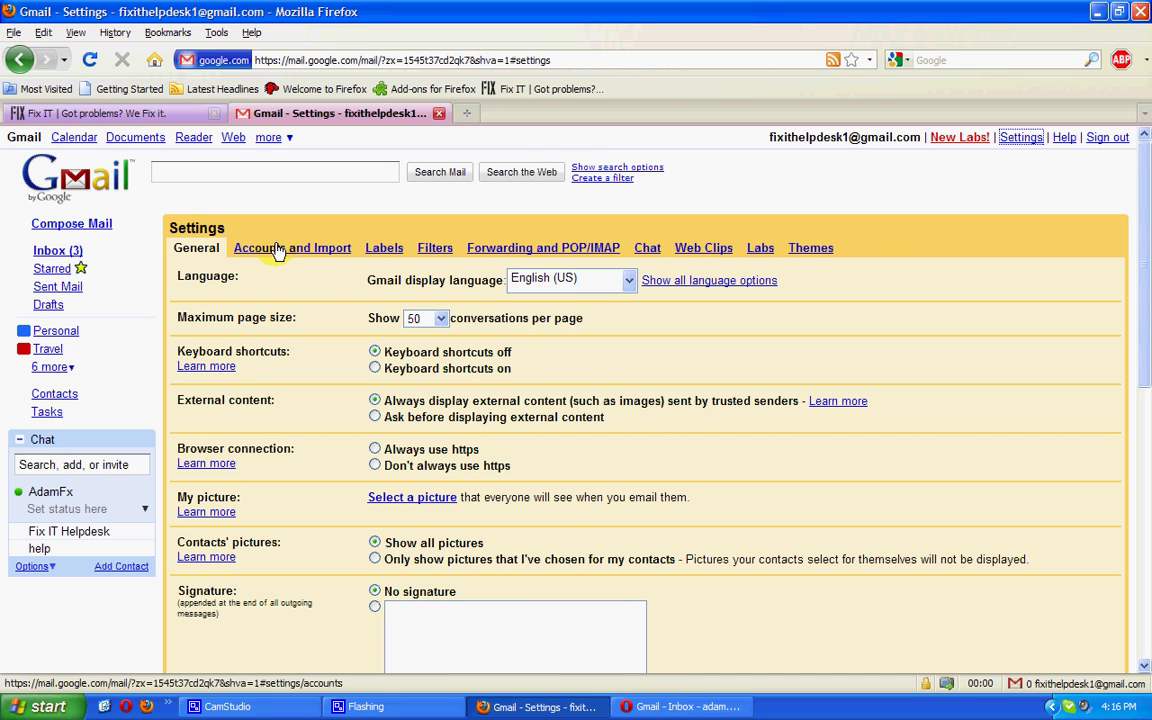
{"action": "left_click", "coordinate": [278, 250]}
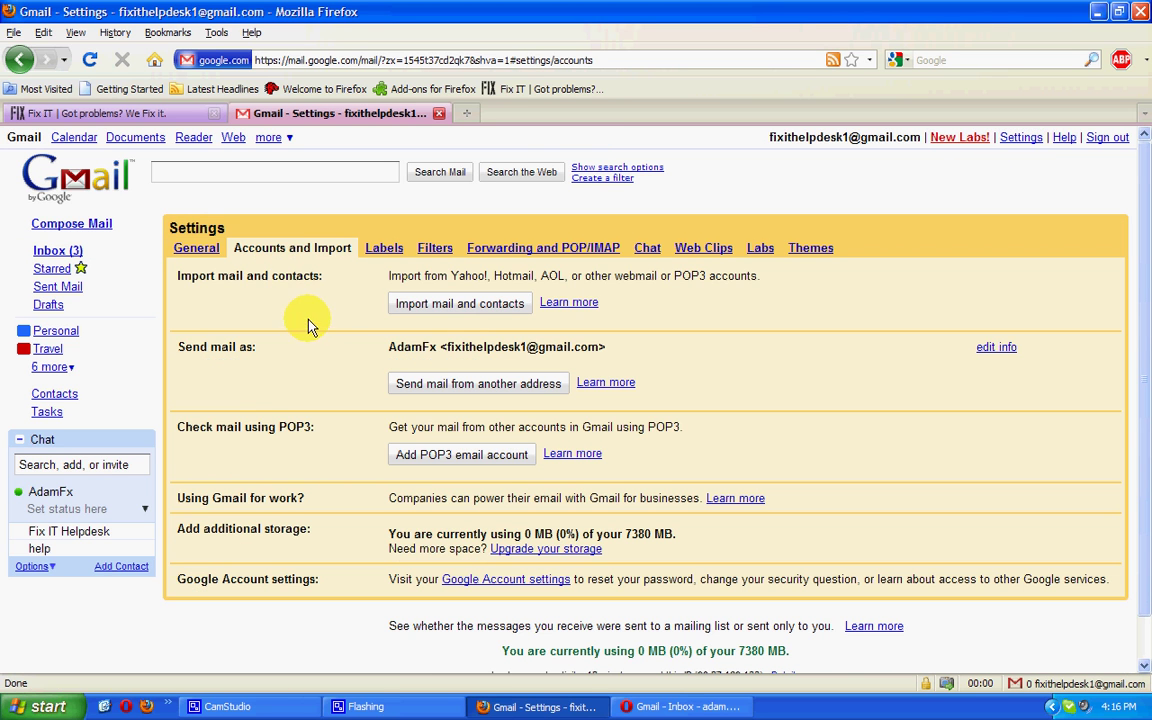
{"action": "left_click", "coordinate": [463, 386]}
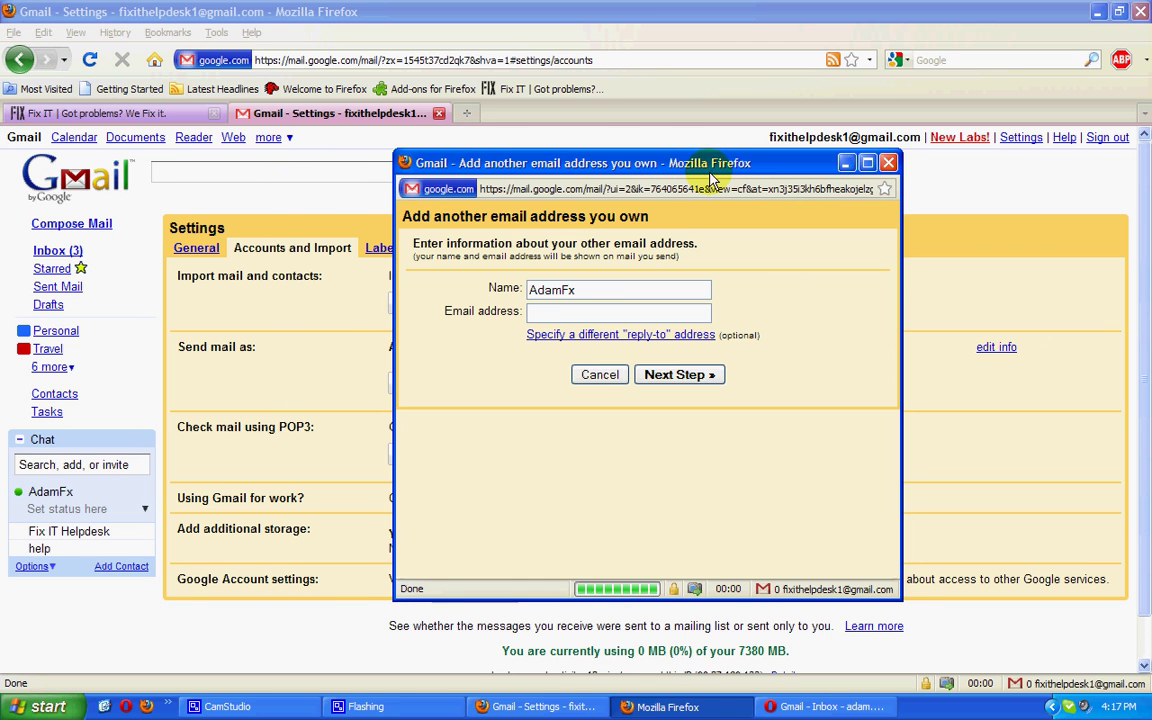
Enter the helpdesk email address as the additional sender address and continue to the sending options
{"action": "left_click", "coordinate": [574, 313]}
{"action": "type", "text": "he"}
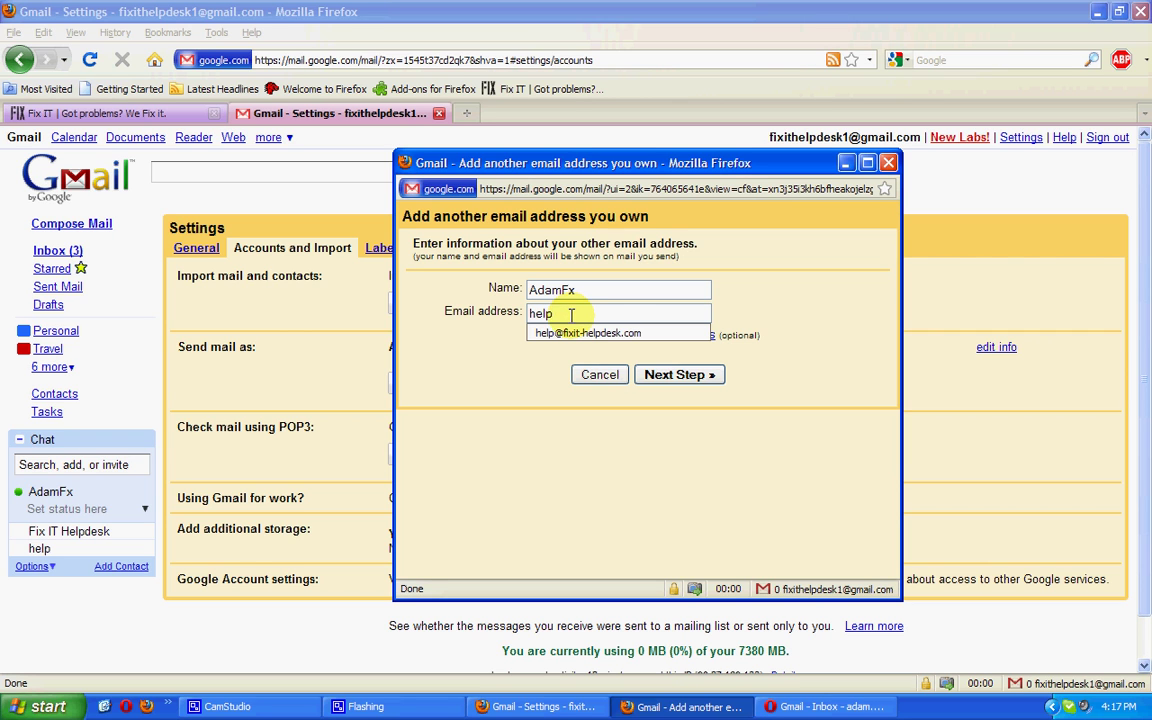
{"action": "type", "text": "lp"}
{"action": "left_click", "coordinate": [587, 334]}
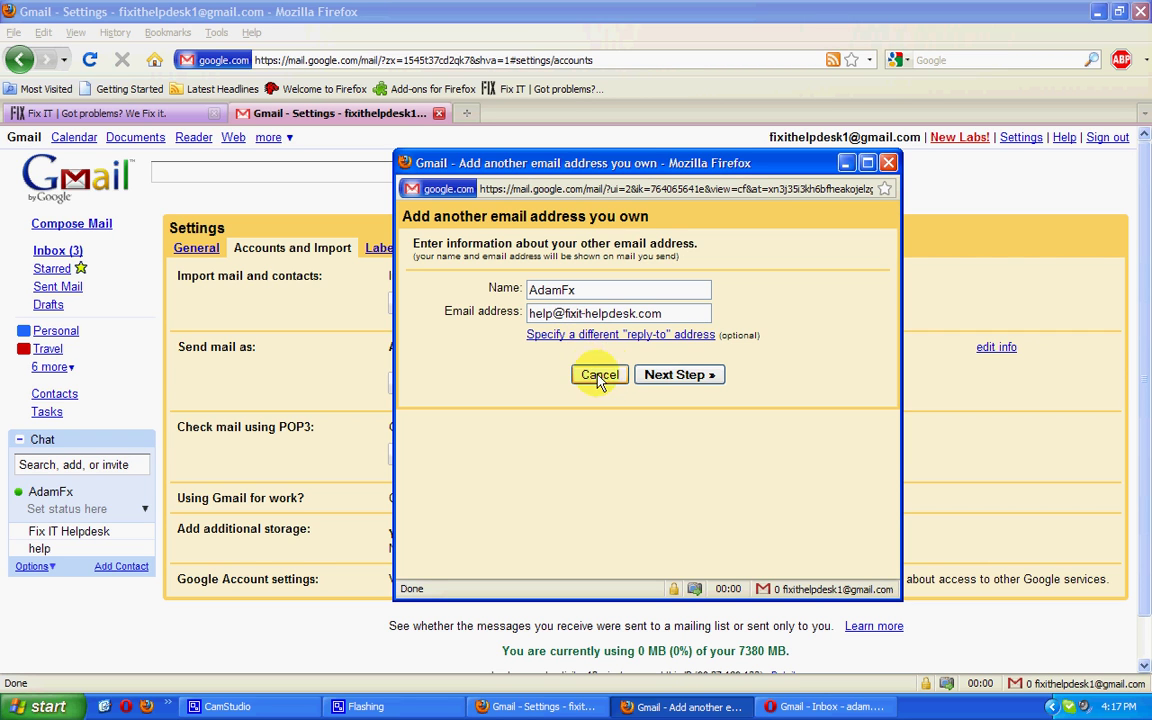
{"action": "left_click", "coordinate": [680, 378]}
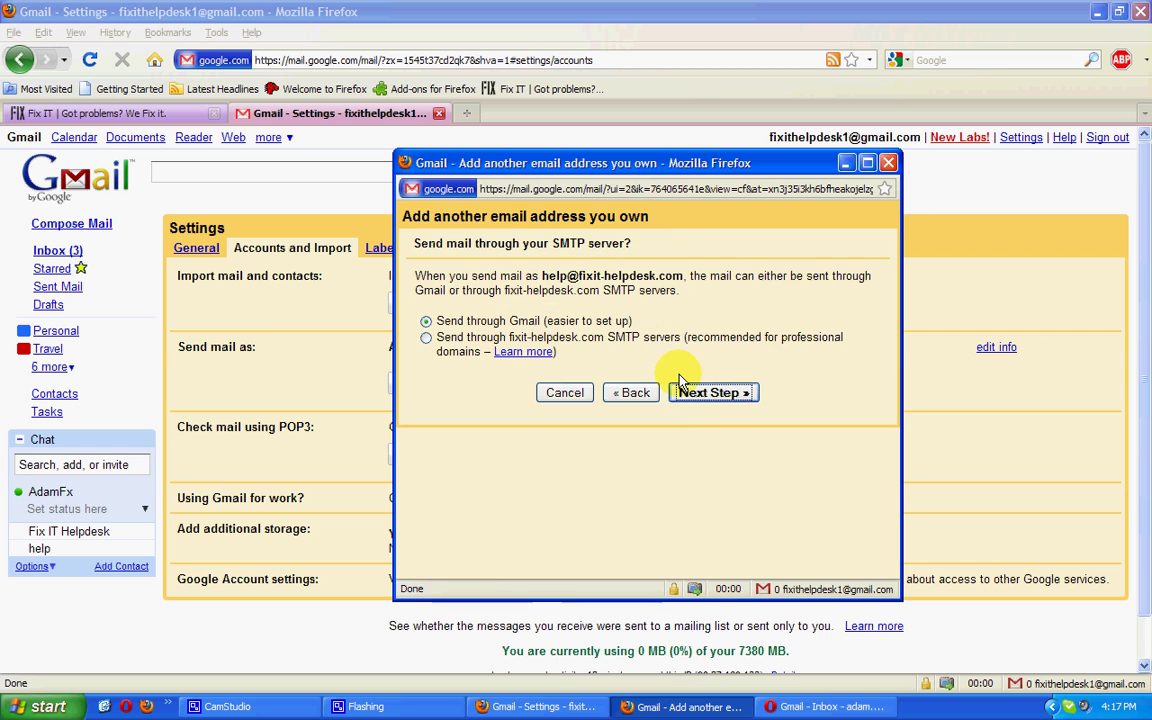
Keep sending through Gmail, request the verification email for the new address, and return to the inbox
{"action": "left_click", "coordinate": [711, 394]}
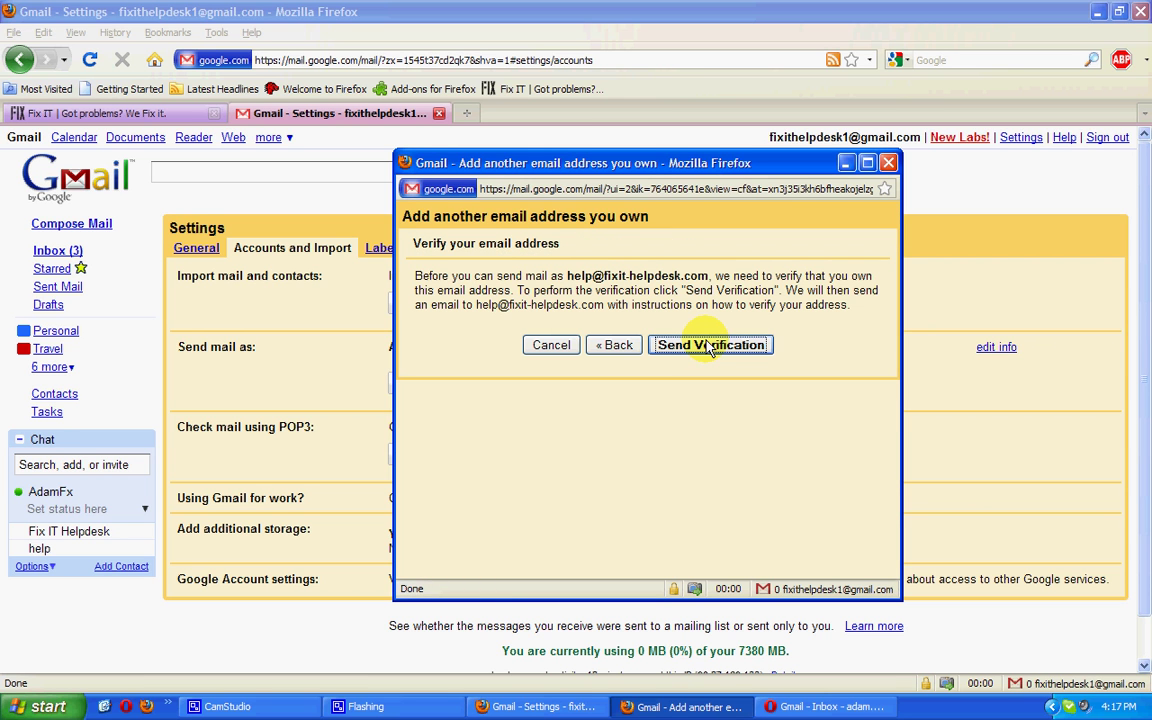
{"action": "left_click", "coordinate": [711, 345]}
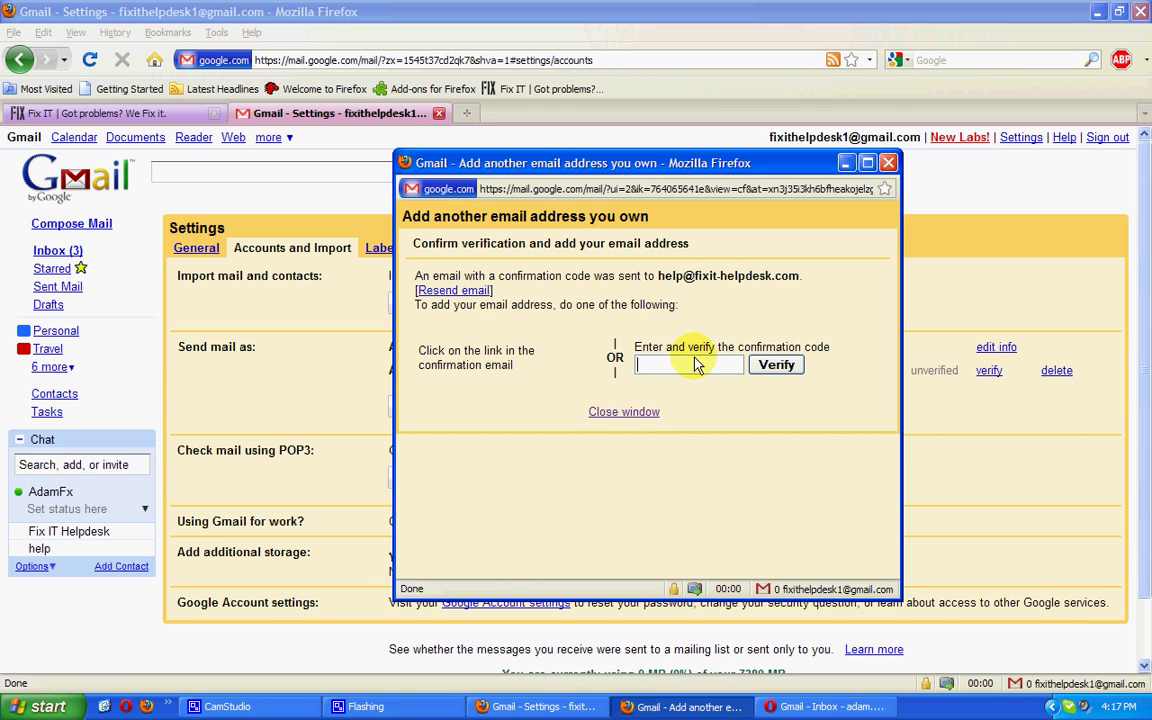
{"action": "left_click", "coordinate": [686, 363]}
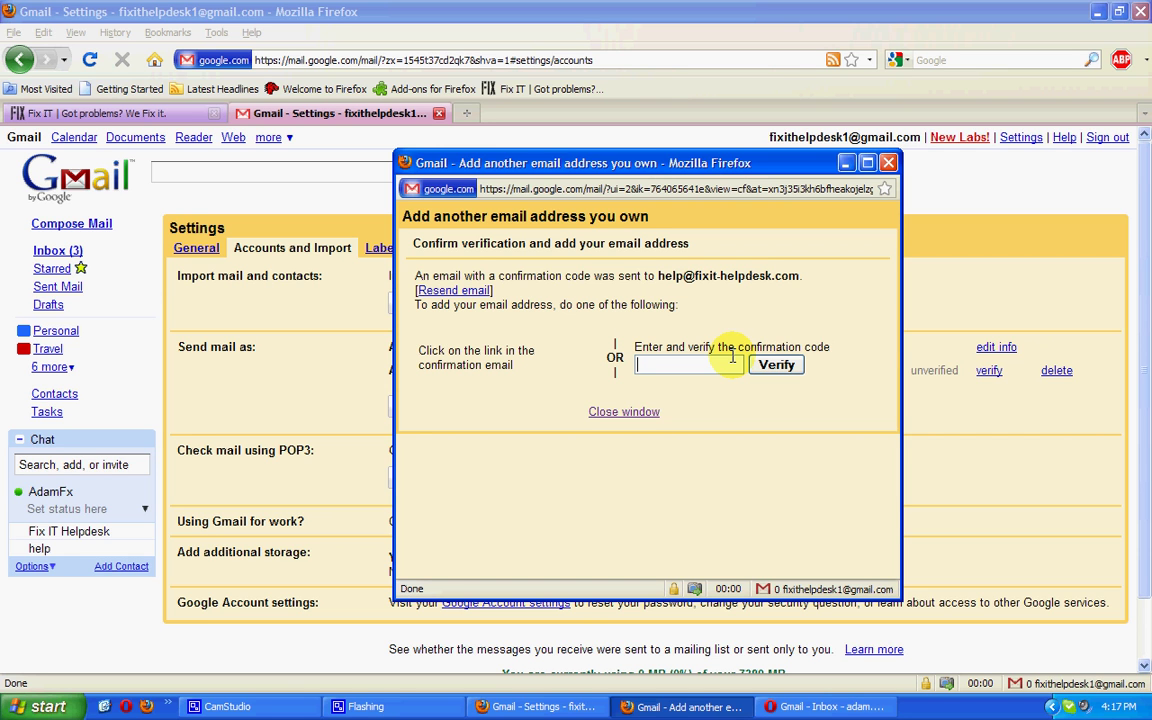
{"action": "left_click", "coordinate": [60, 250]}
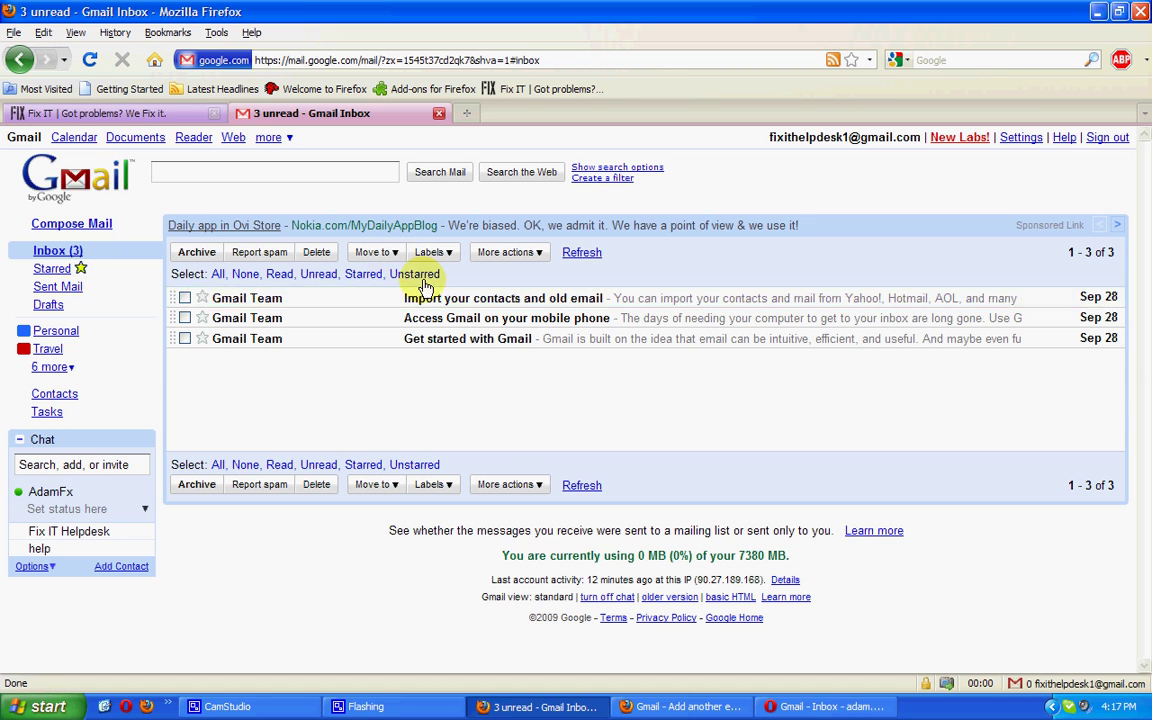
Add a mail signature with the sender's display name and "Fix IT Helpdesk" on a second line, and save the general settings
{"action": "left_click", "coordinate": [1021, 138]}
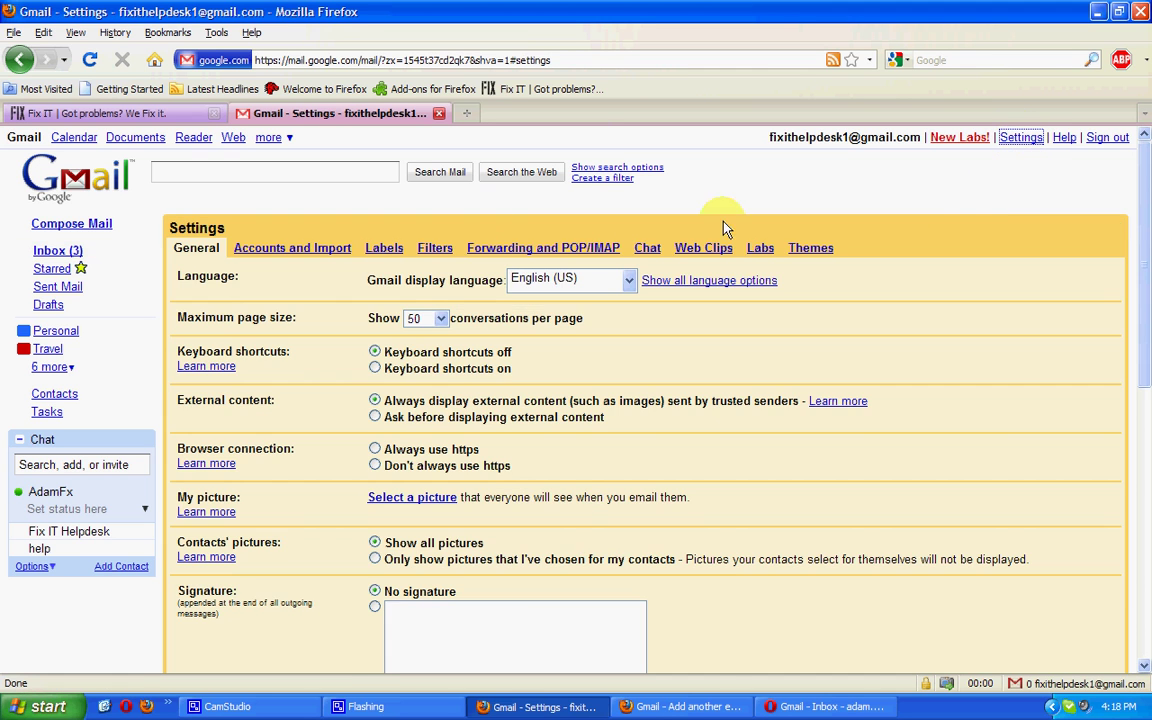
{"action": "scroll", "coordinate": [487, 270], "scroll_direction": "down", "scroll_amount": 4}
{"action": "left_click", "coordinate": [435, 428]}
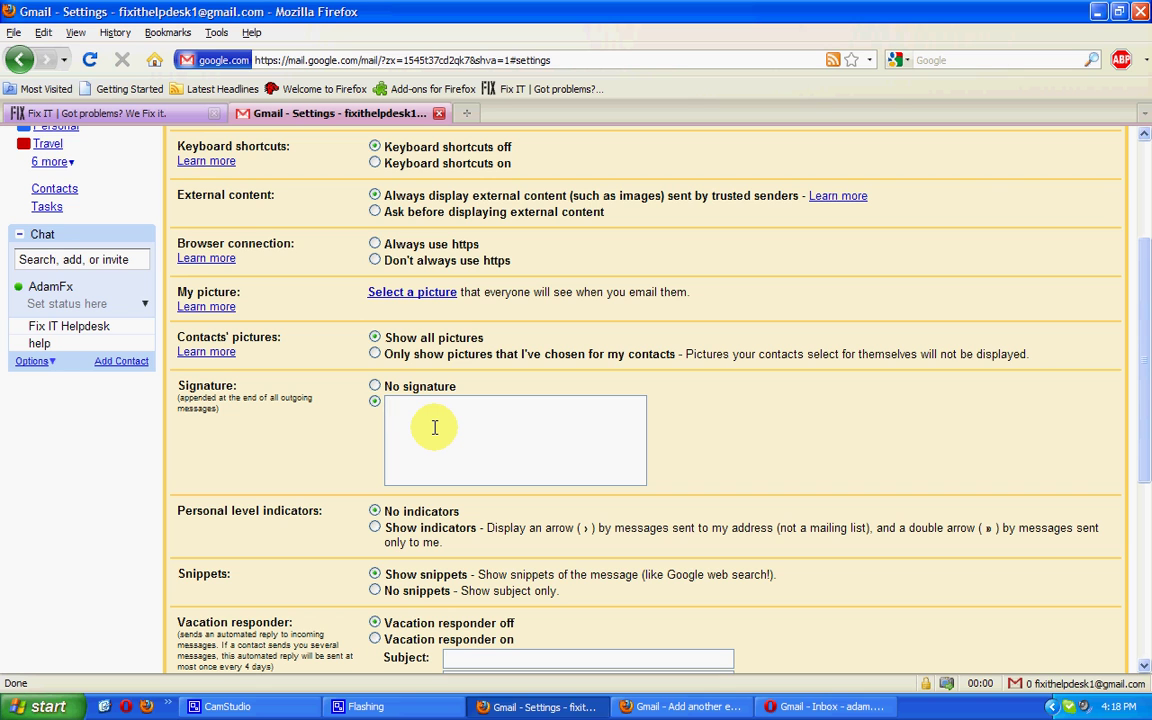
{"action": "type", "text": "AdamFx"}
{"action": "key", "text": "Return"}
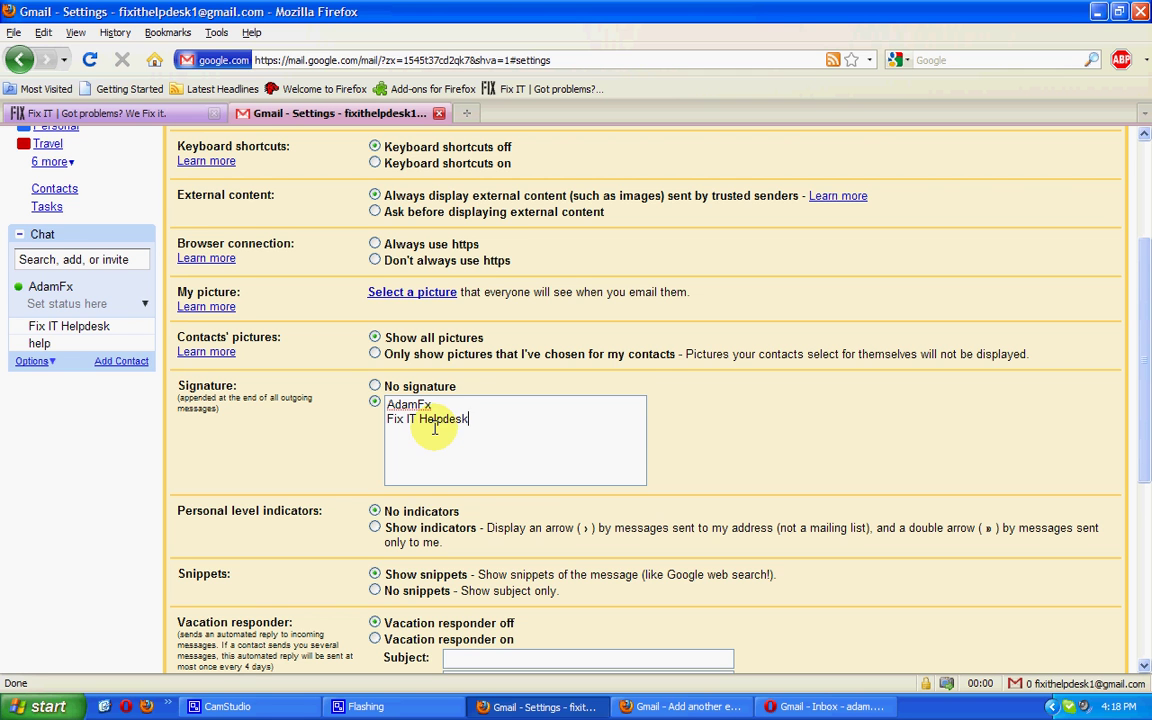
{"action": "scroll", "coordinate": [455, 435], "scroll_direction": "down", "scroll_amount": 1}
{"action": "scroll", "coordinate": [490, 440], "scroll_direction": "up", "scroll_amount": 5}
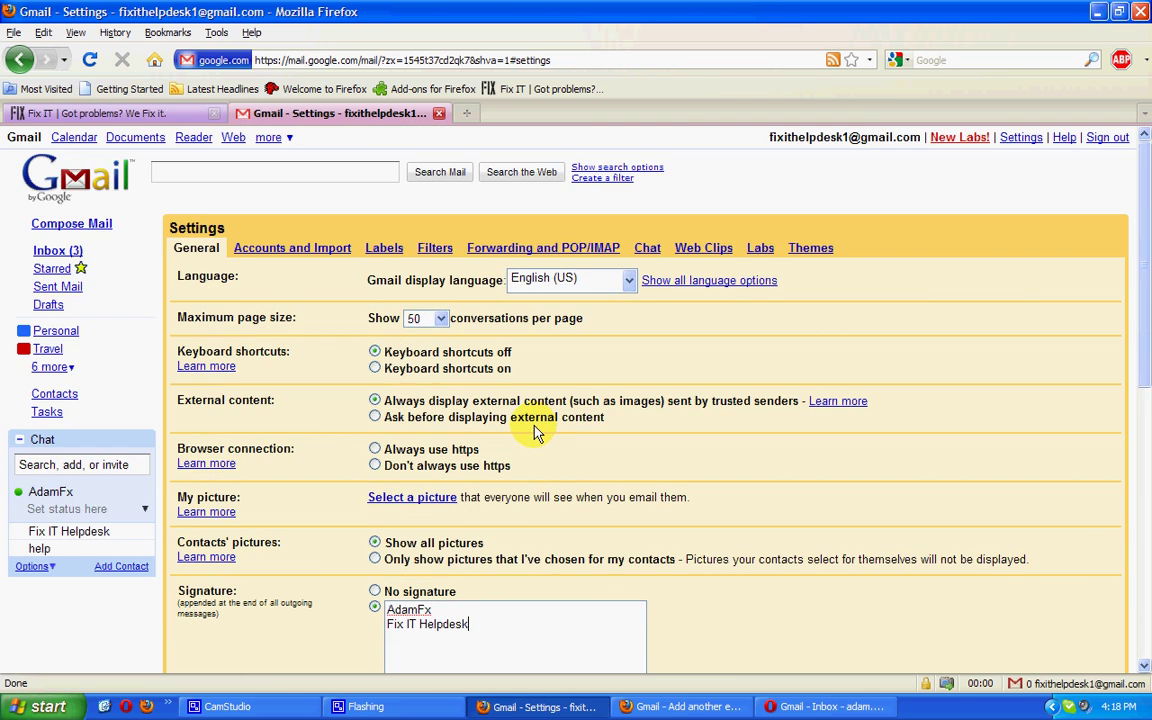
{"action": "scroll", "coordinate": [533, 432], "scroll_direction": "down", "scroll_amount": 10}
{"action": "left_click", "coordinate": [585, 638]}
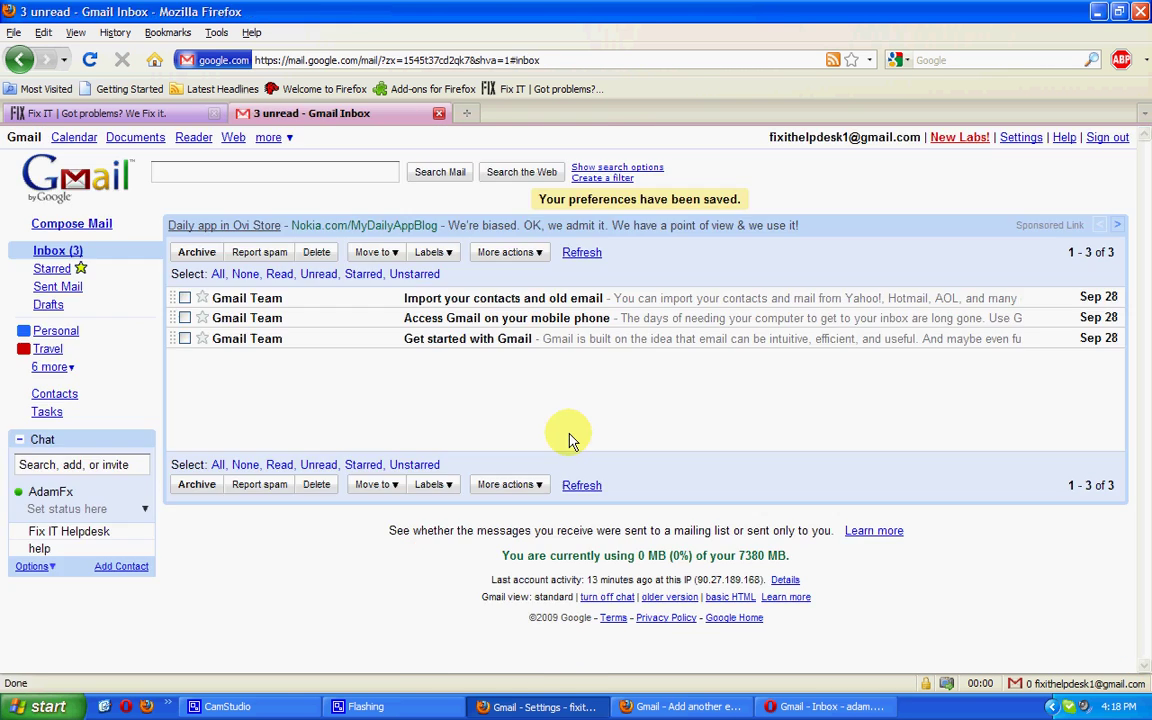
Turn off showing web clips above the inbox in the mail settings
{"action": "left_click", "coordinate": [1015, 139]}
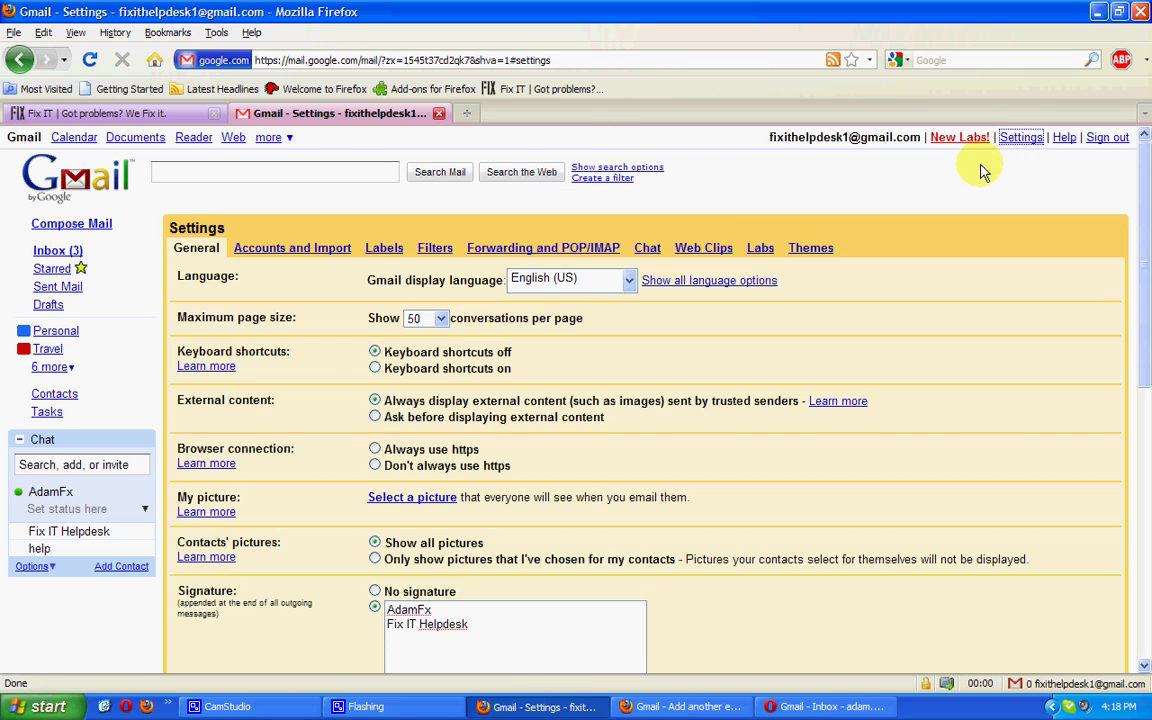
{"action": "left_click", "coordinate": [703, 249]}
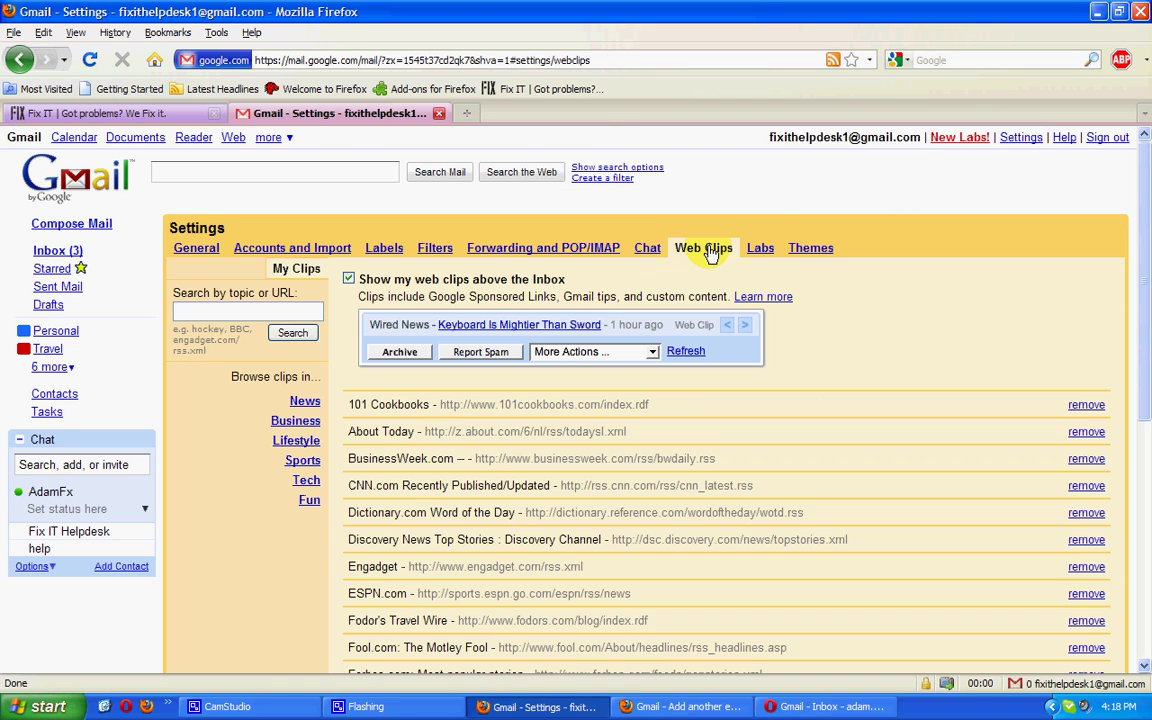
{"action": "left_click", "coordinate": [348, 279]}
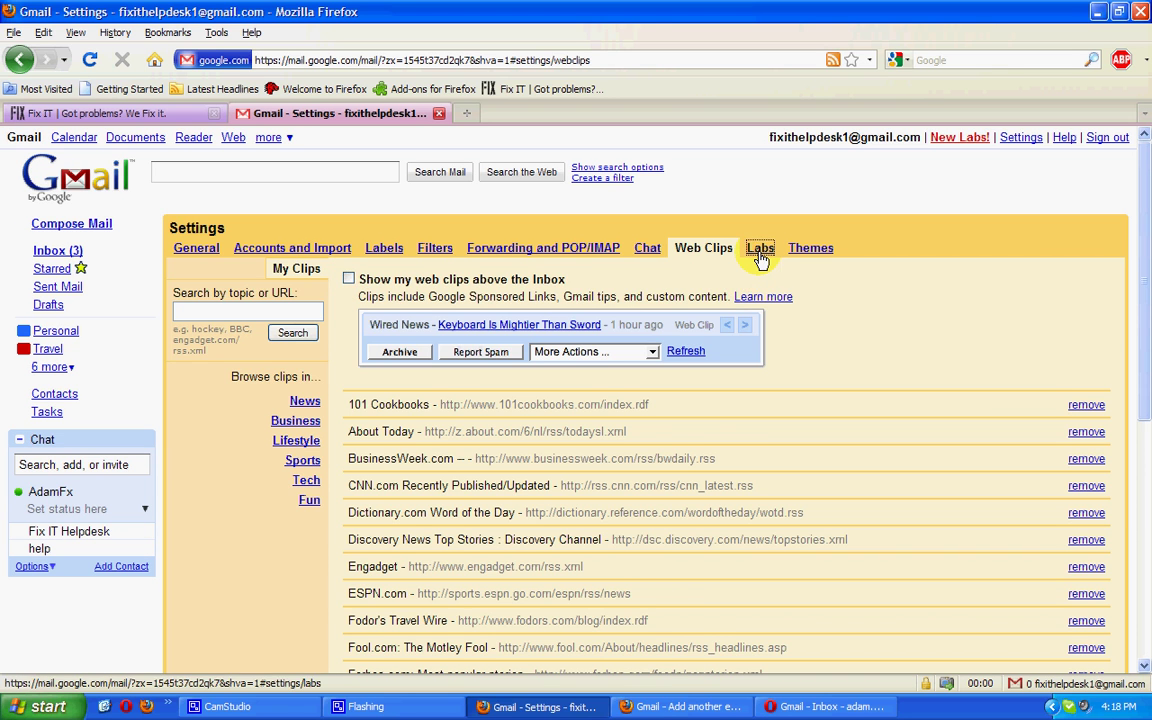
Enable the Signature tweaks feature in Gmail Labs
{"action": "left_click", "coordinate": [760, 250]}
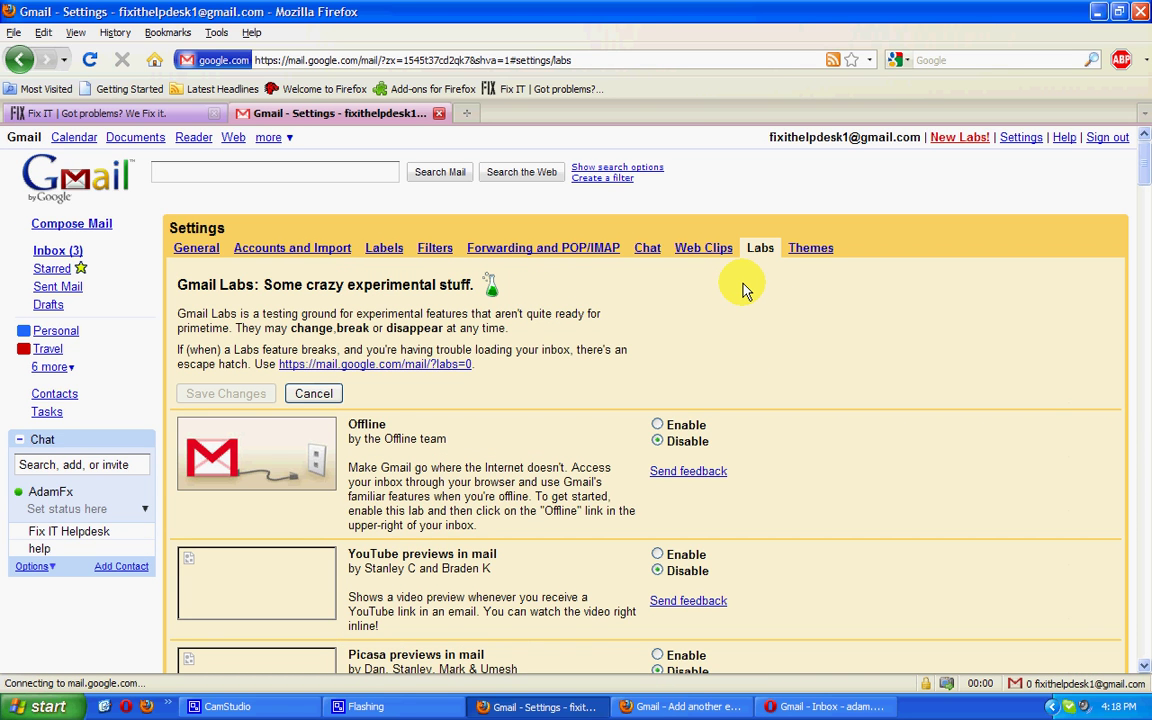
{"action": "scroll", "coordinate": [880, 386], "scroll_direction": "down", "scroll_amount": 10}
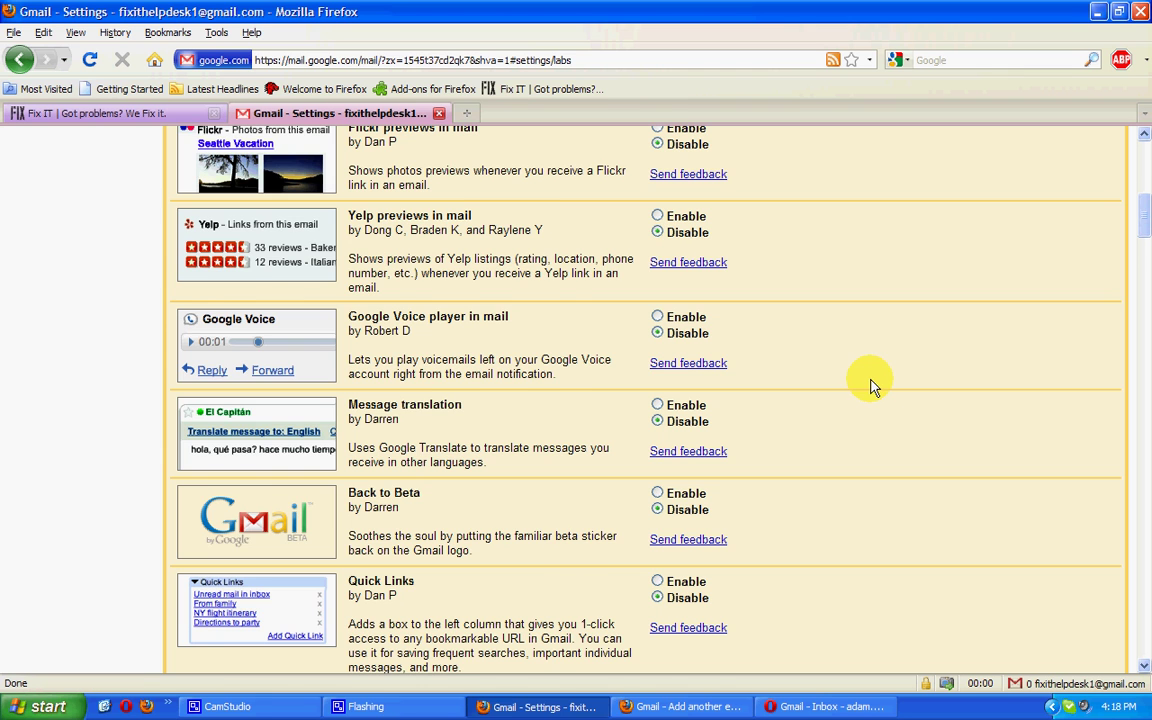
{"action": "scroll", "coordinate": [870, 388], "scroll_direction": "down", "scroll_amount": 4}
{"action": "scroll", "coordinate": [829, 415], "scroll_direction": "down", "scroll_amount": 8}
{"action": "scroll", "coordinate": [829, 415], "scroll_direction": "up", "scroll_amount": 4}
{"action": "scroll", "coordinate": [829, 415], "scroll_direction": "down", "scroll_amount": 8}
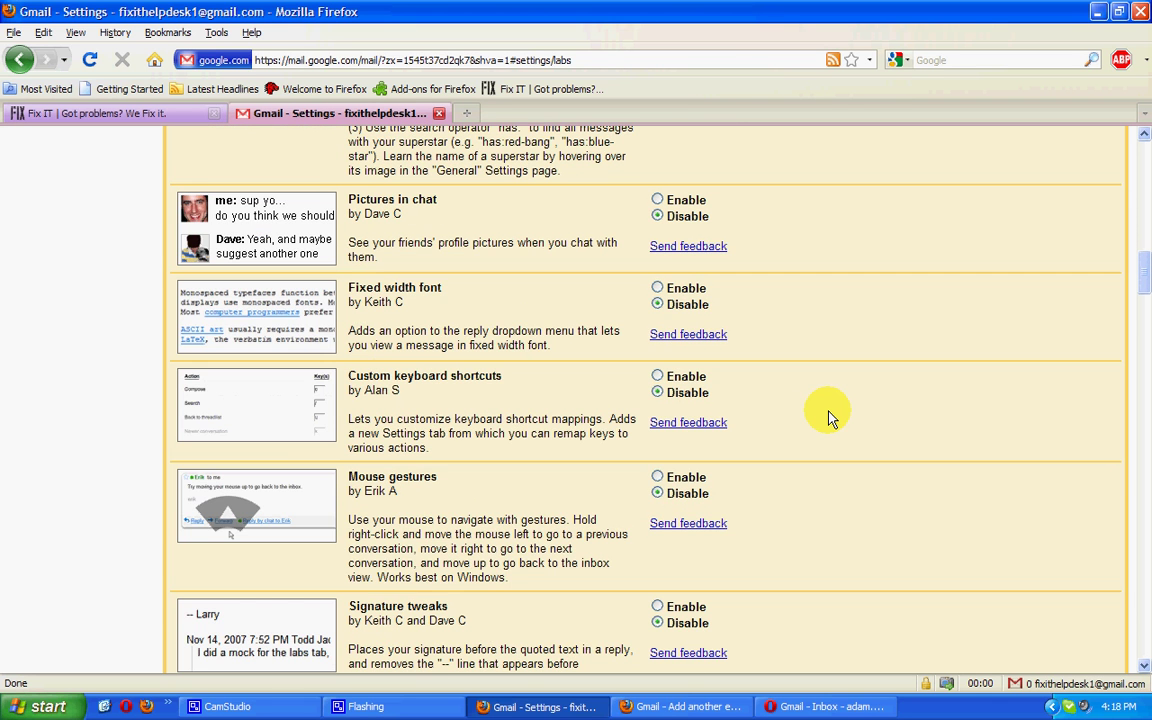
{"action": "left_click", "coordinate": [658, 470]}
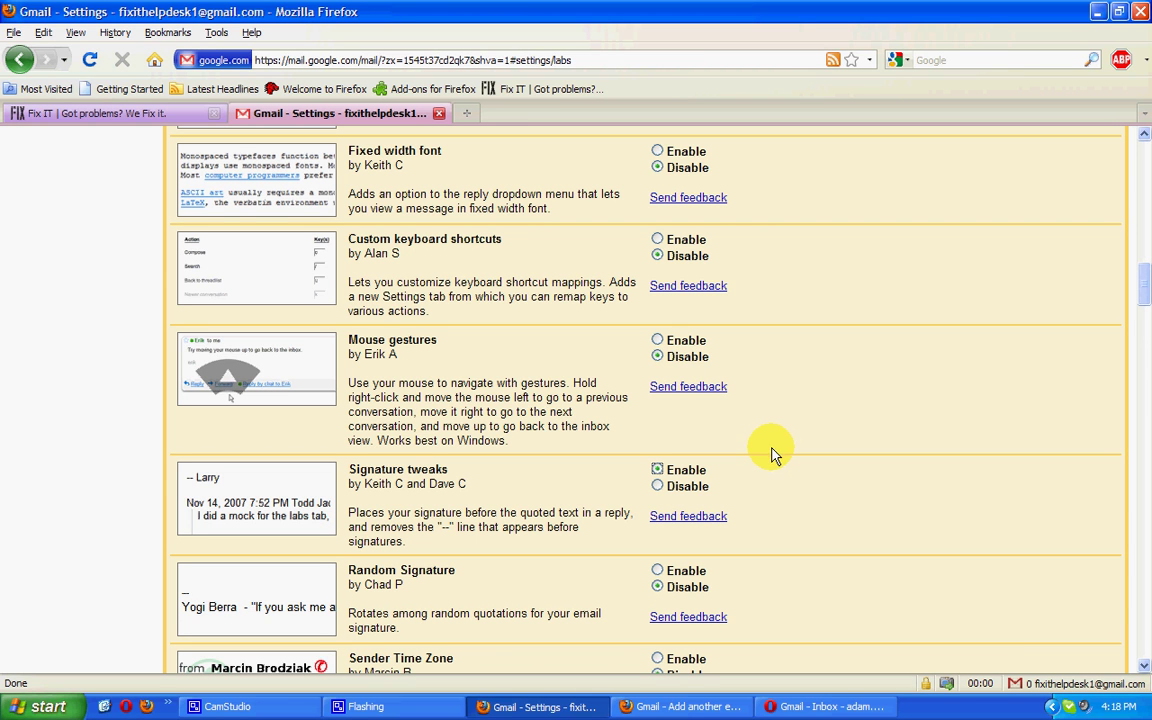
Enable the Google Docs gadget and the Google Calendar gadget in Labs and save the changes
{"action": "scroll", "coordinate": [770, 453], "scroll_direction": "down", "scroll_amount": 20}
{"action": "scroll", "coordinate": [770, 453], "scroll_direction": "down", "scroll_amount": 20}
{"action": "scroll", "coordinate": [770, 510], "scroll_direction": "up", "scroll_amount": 4}
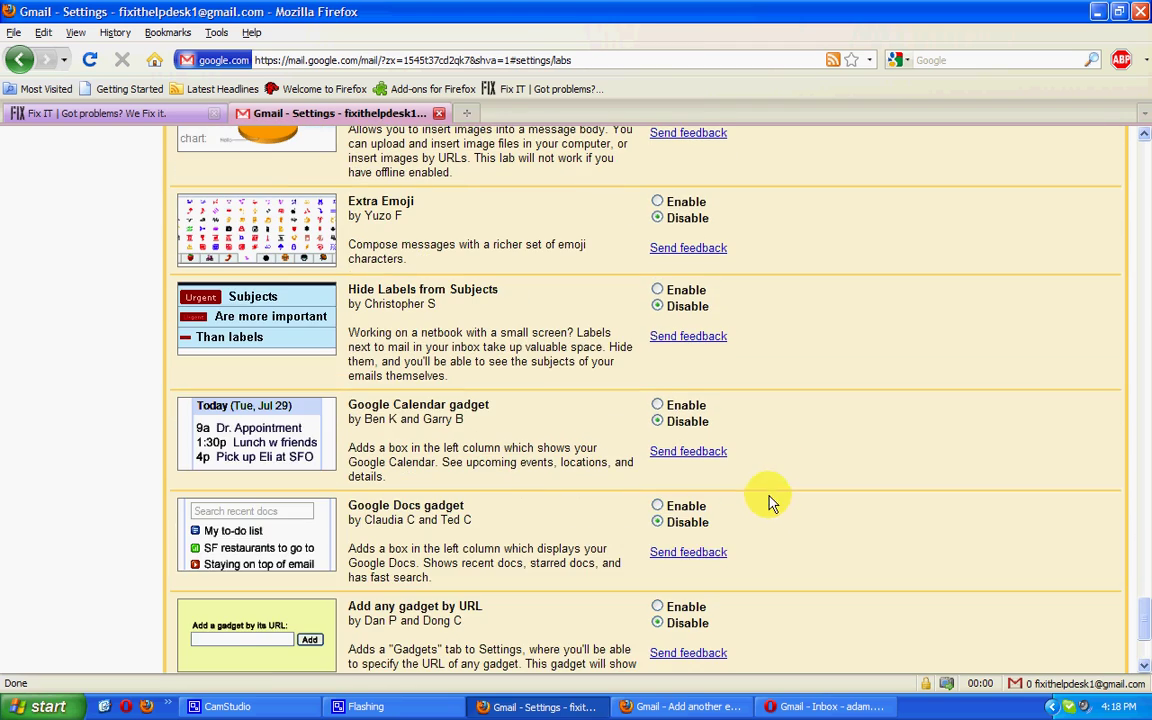
{"action": "left_click", "coordinate": [660, 507]}
{"action": "left_click", "coordinate": [660, 405]}
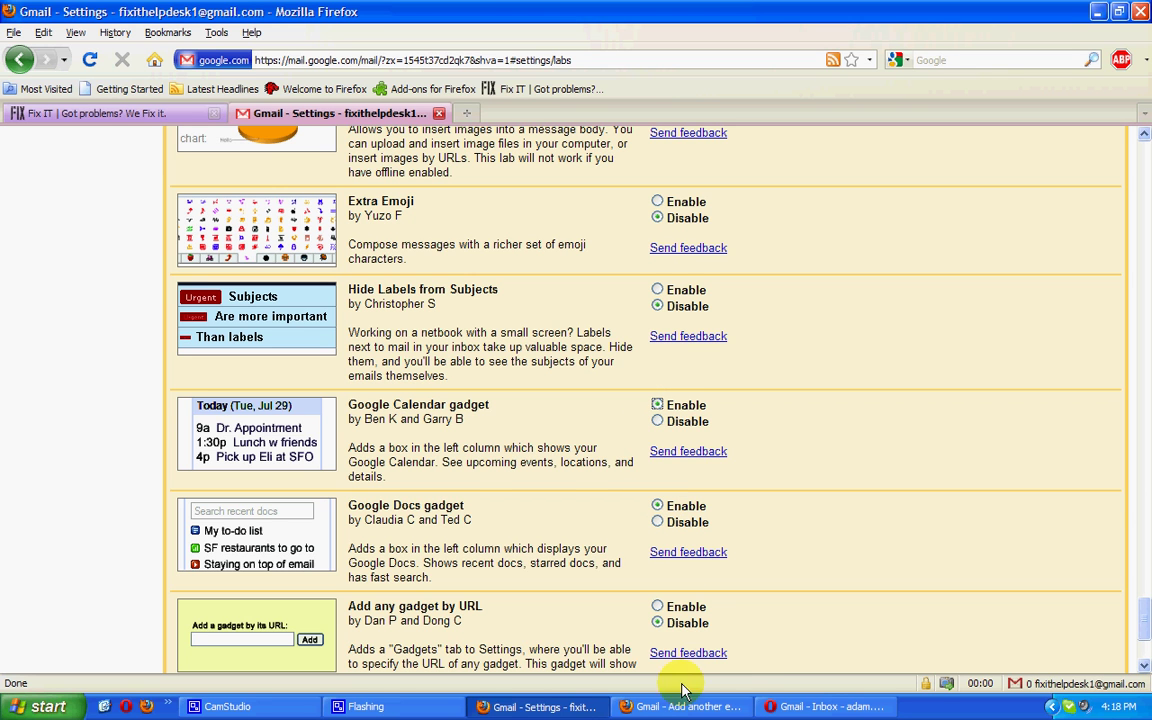
{"action": "scroll", "coordinate": [680, 535], "scroll_direction": "down", "scroll_amount": 4}
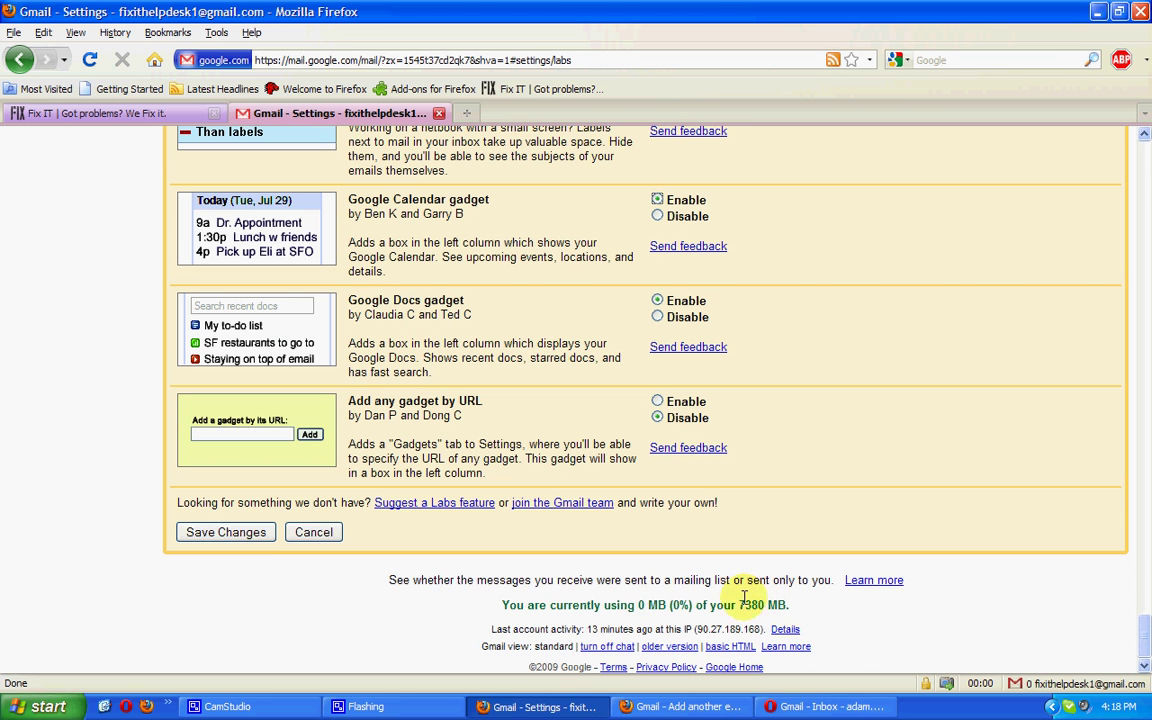
{"action": "left_click", "coordinate": [245, 533]}
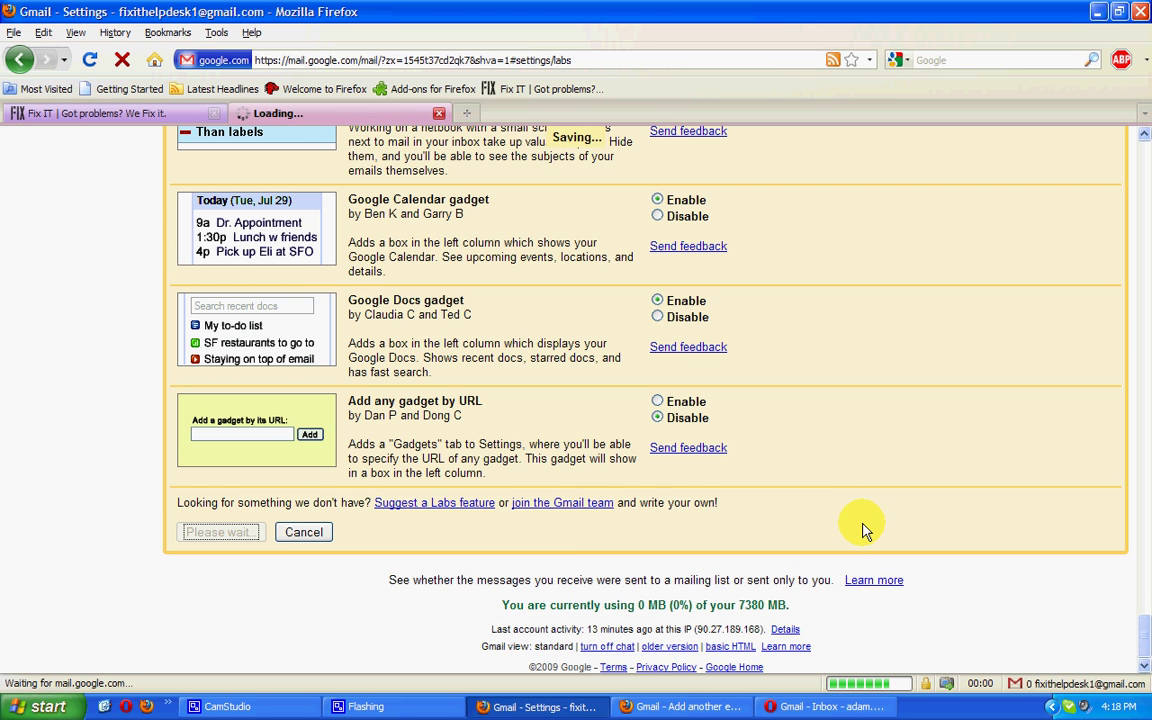
Examine the inbox page for the newly enabled Google Calendar and Google Docs gadgets
{"action": "scroll", "coordinate": [865, 530], "scroll_direction": "up", "scroll_amount": 8}
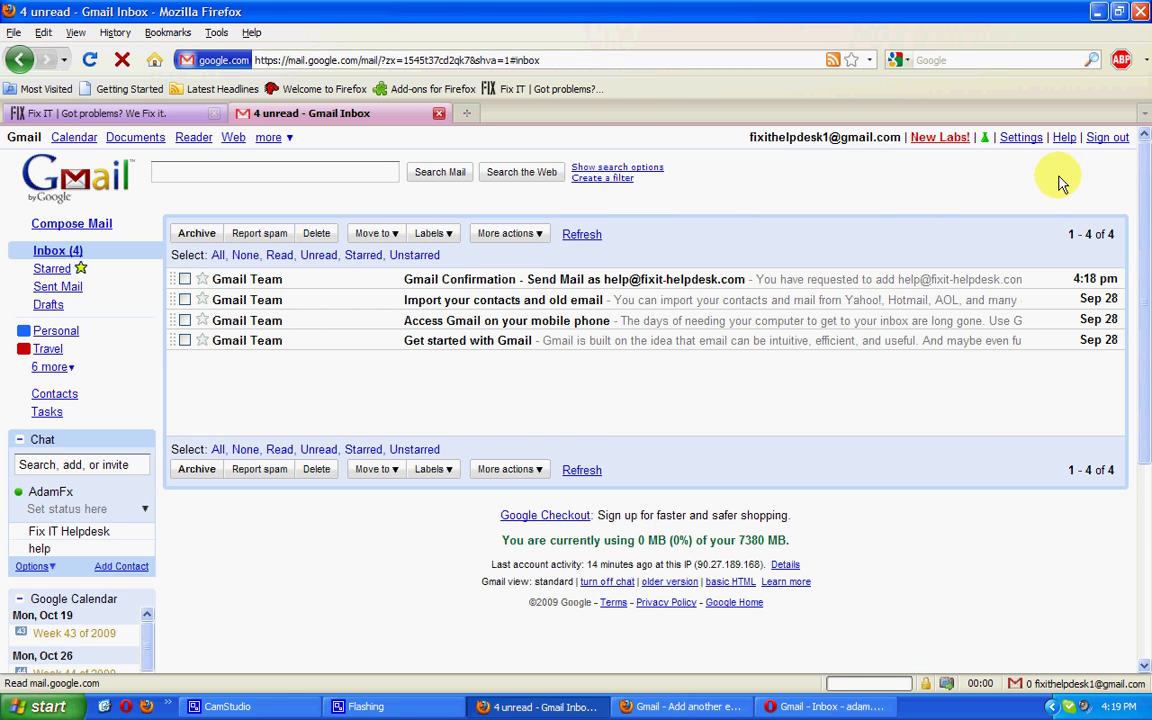
{"action": "scroll", "coordinate": [500, 370], "scroll_direction": "down", "scroll_amount": 1}
{"action": "scroll", "coordinate": [511, 385], "scroll_direction": "down", "scroll_amount": 1}
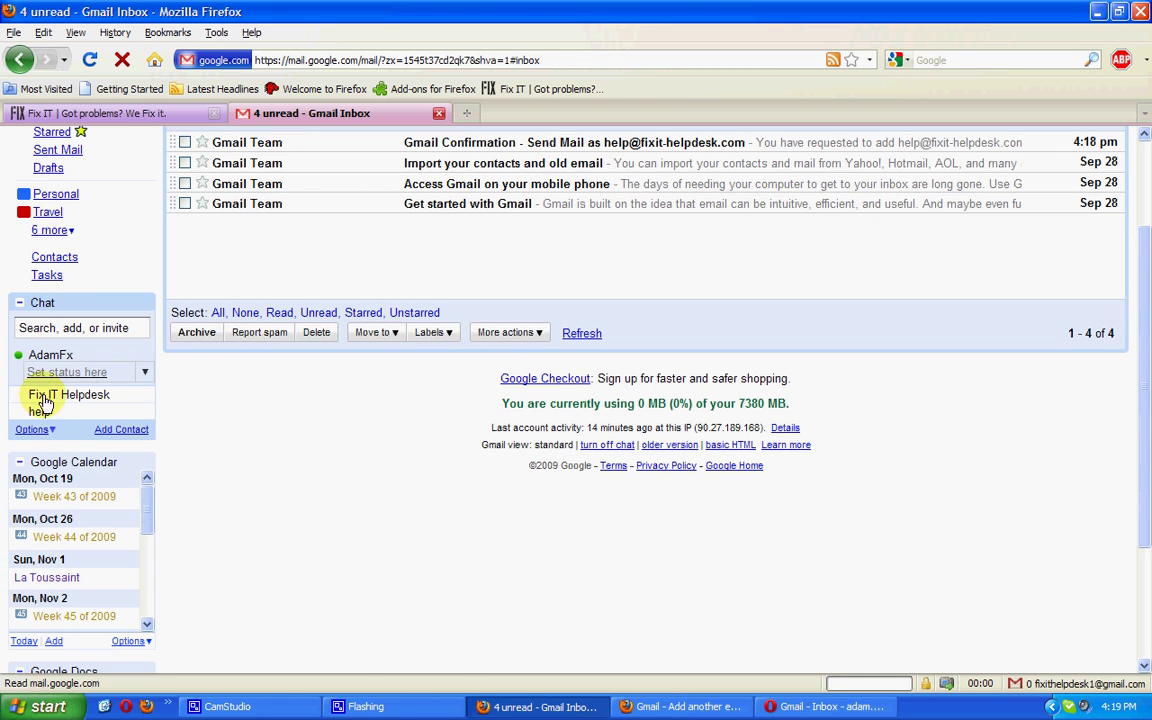
{"action": "scroll", "coordinate": [257, 506], "scroll_direction": "down", "scroll_amount": 3}
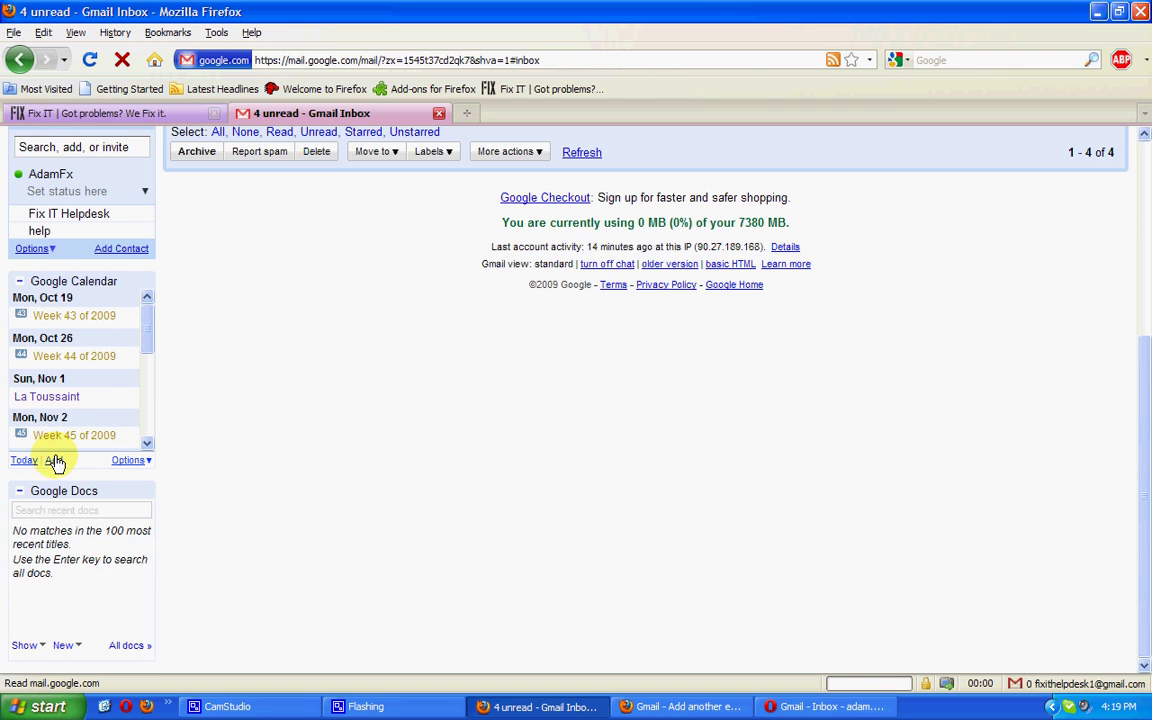
{"action": "scroll", "coordinate": [211, 571], "scroll_direction": "up", "scroll_amount": 5}
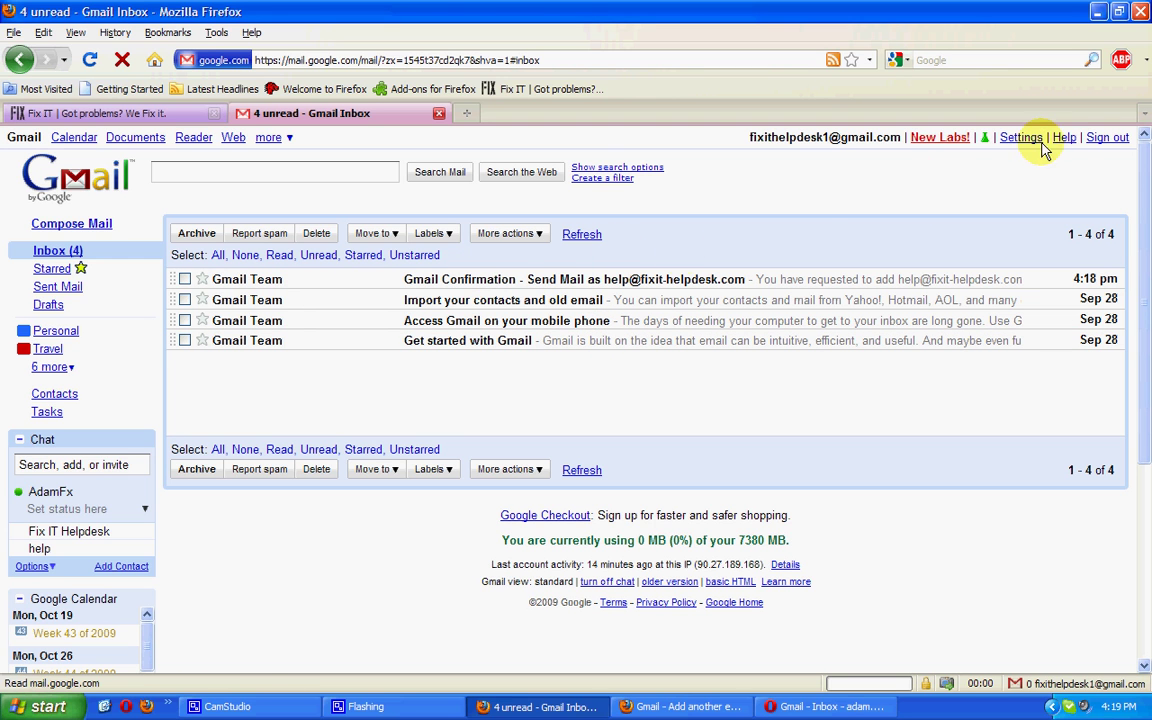
Apply the Cold Shower theme to the mailbox and look over the other available themes
{"action": "left_click", "coordinate": [1014, 141]}
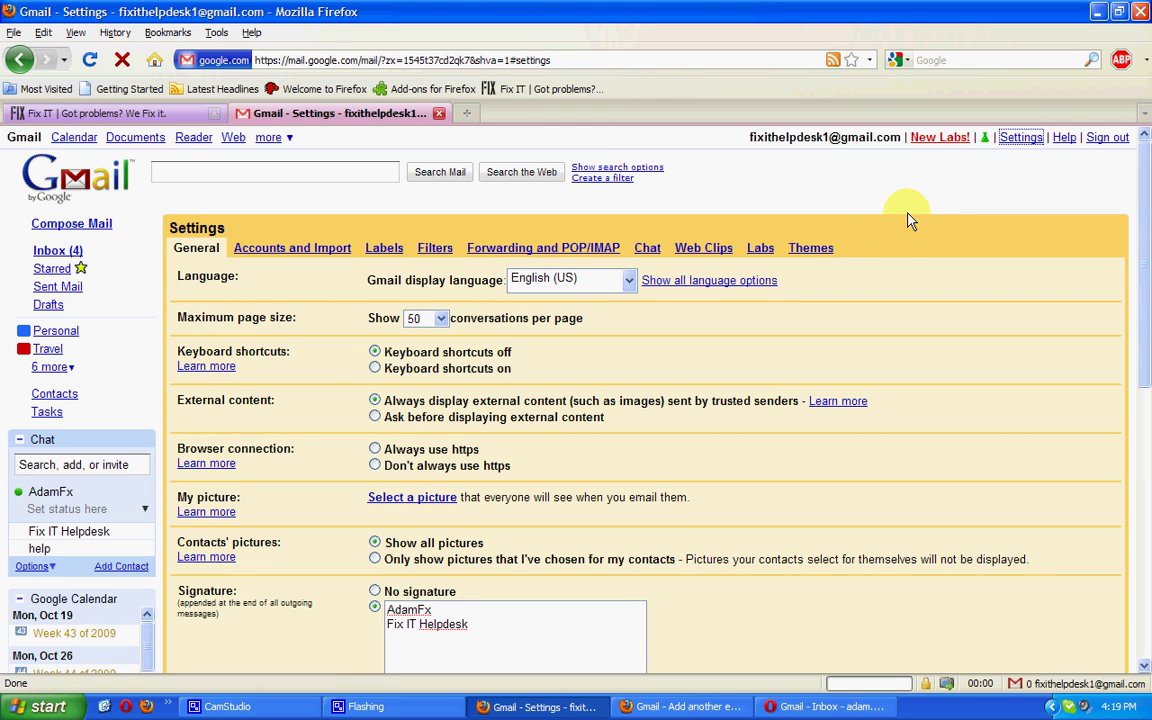
{"action": "left_click", "coordinate": [810, 250]}
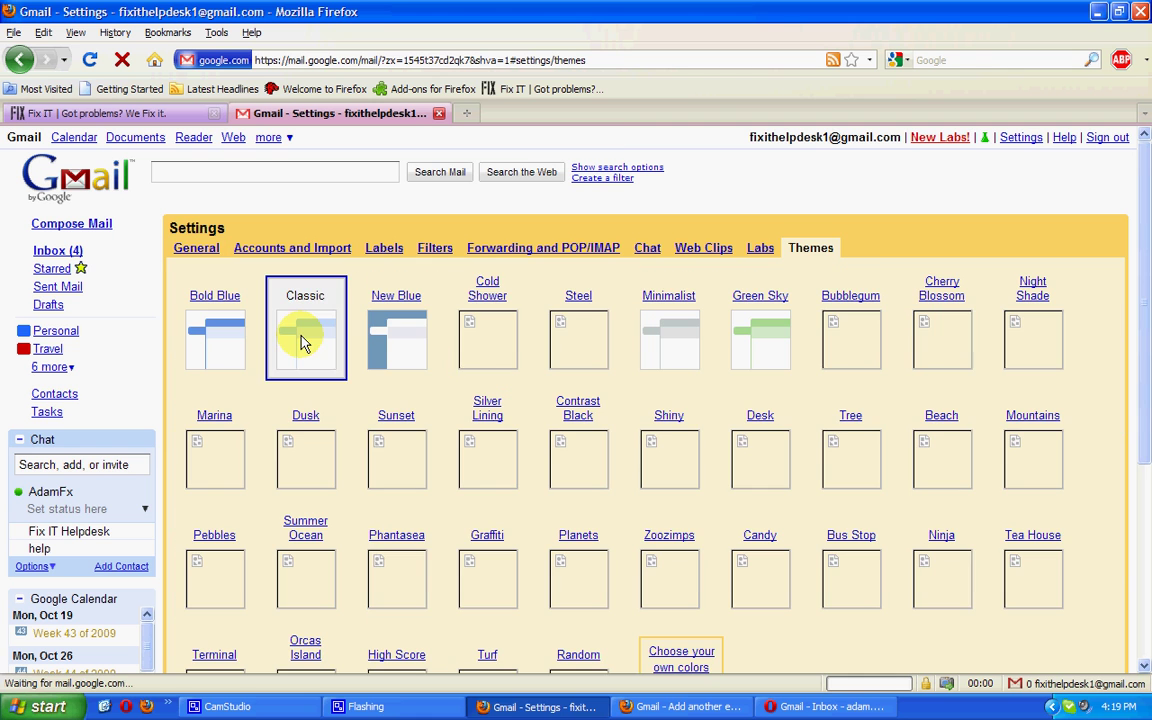
{"action": "left_click", "coordinate": [476, 336]}
{"action": "scroll", "coordinate": [468, 376], "scroll_direction": "down", "scroll_amount": 5}
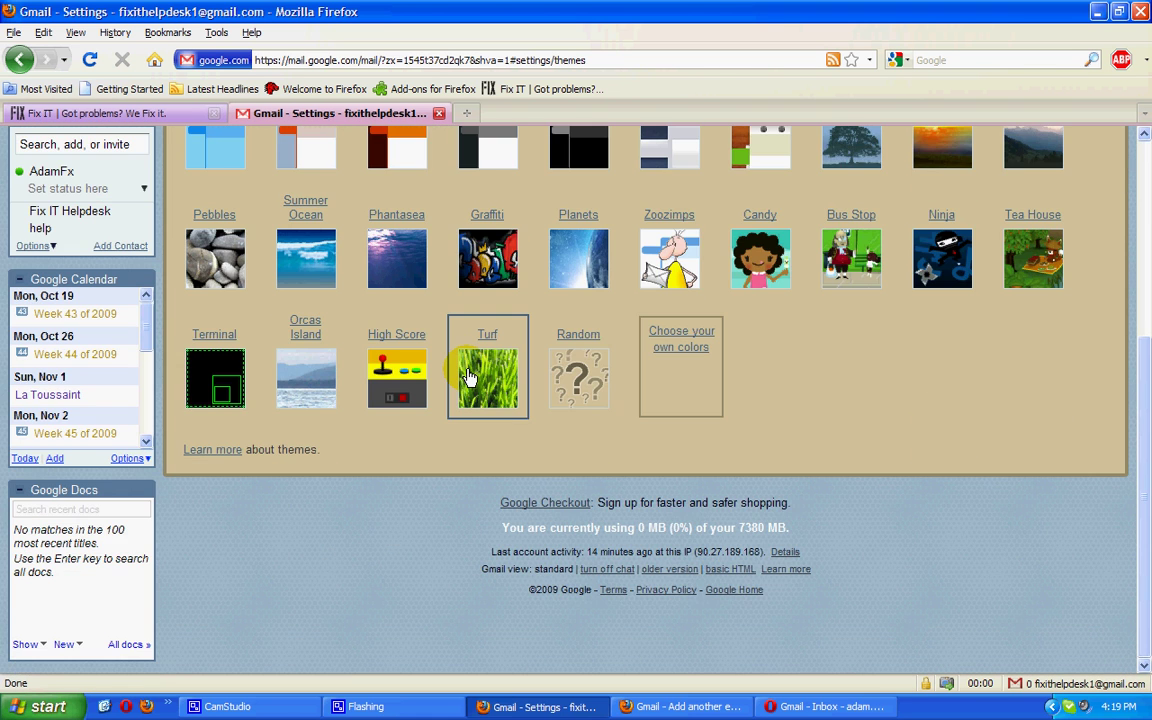
{"action": "scroll", "coordinate": [470, 376], "scroll_direction": "up", "scroll_amount": 5}
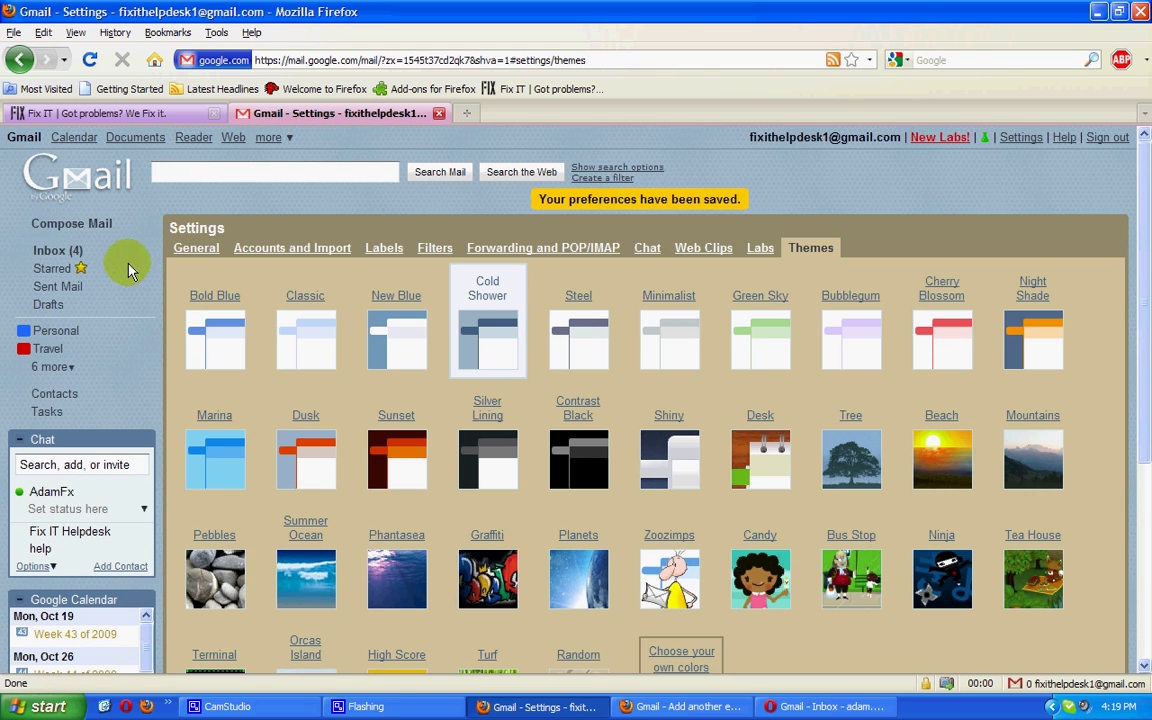
Open the Gmail confirmation message in the inbox and copy its confirmation code
{"action": "left_click", "coordinate": [50, 254]}
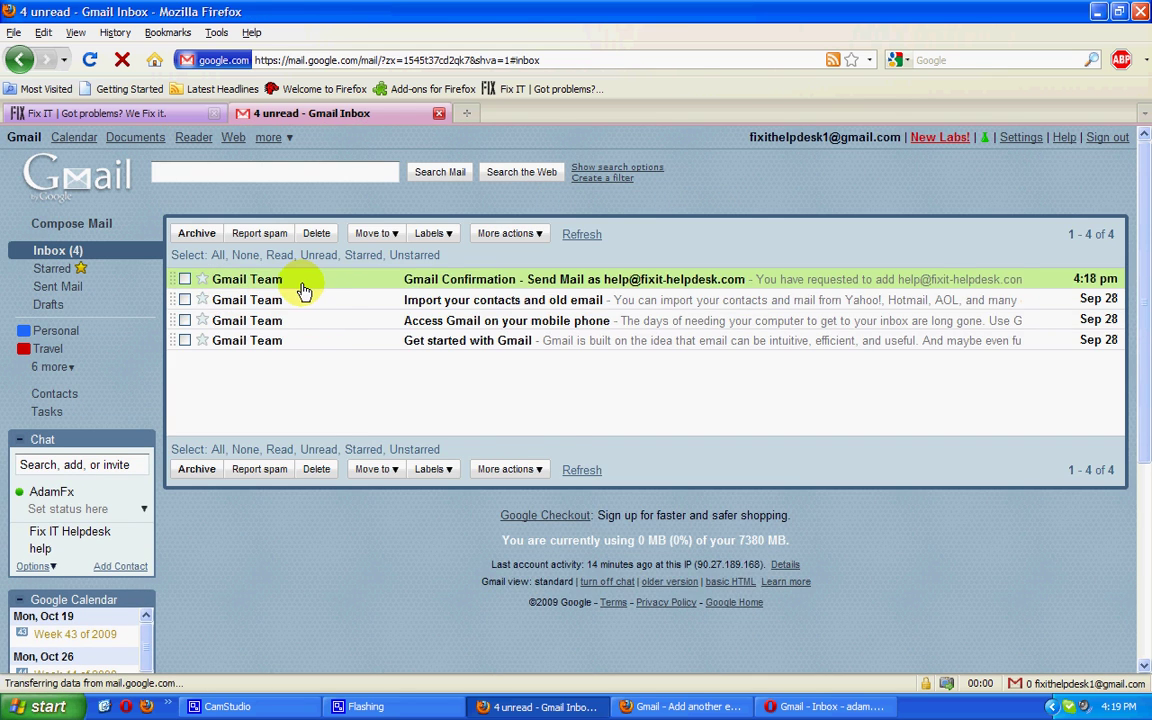
{"action": "left_click", "coordinate": [304, 290]}
{"action": "left_click_drag", "start_coordinate": [334, 334], "coordinate": [292, 334]}
{"action": "right_click", "coordinate": [312, 334]}
{"action": "left_click", "coordinate": [372, 362]}
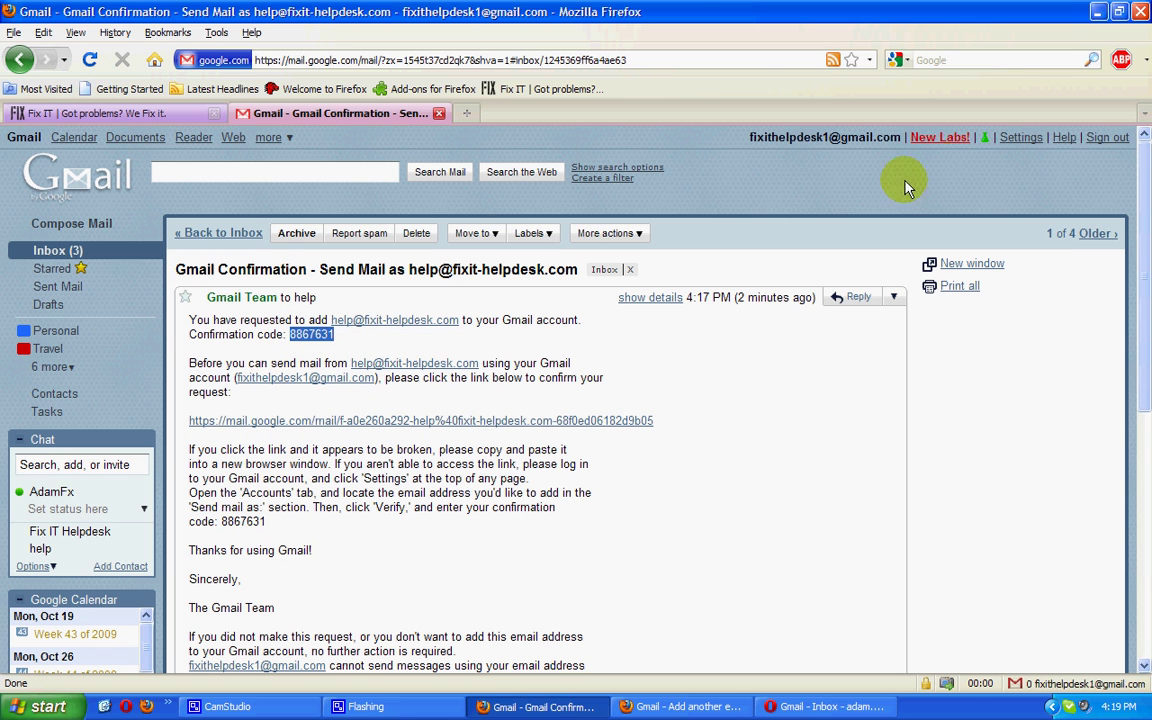
Verify the unverified Send mail as address in the account settings by pasting the copied confirmation code
{"action": "left_click", "coordinate": [1020, 138]}
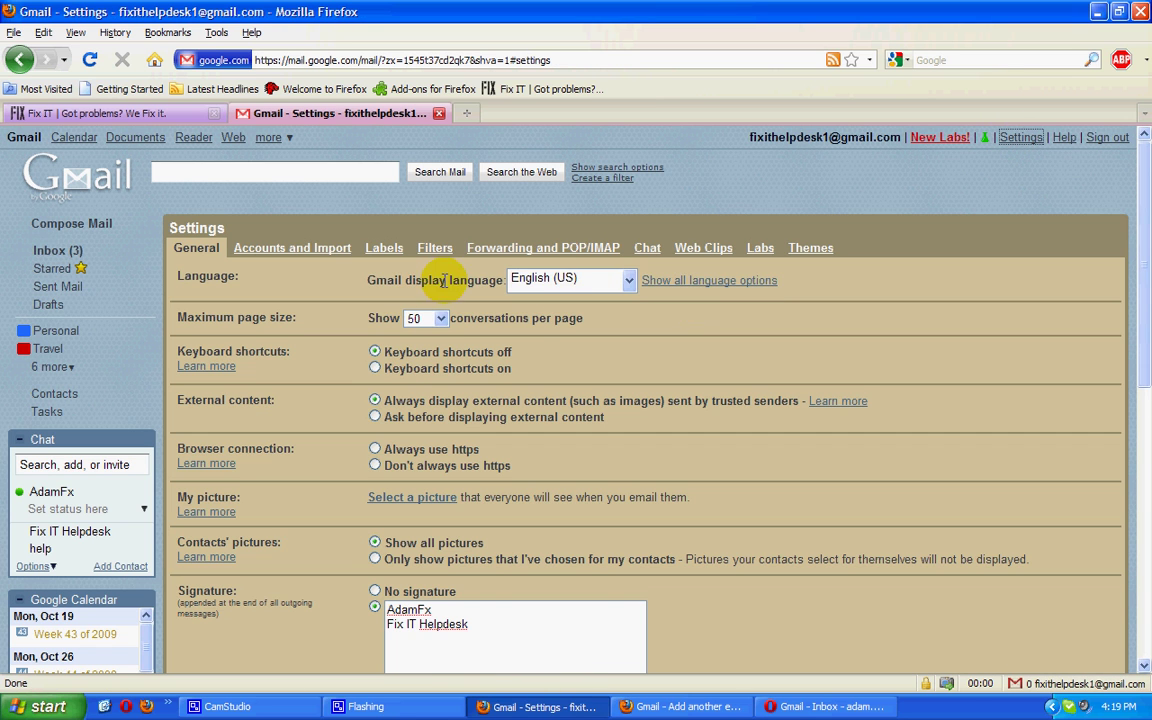
{"action": "left_click", "coordinate": [300, 248]}
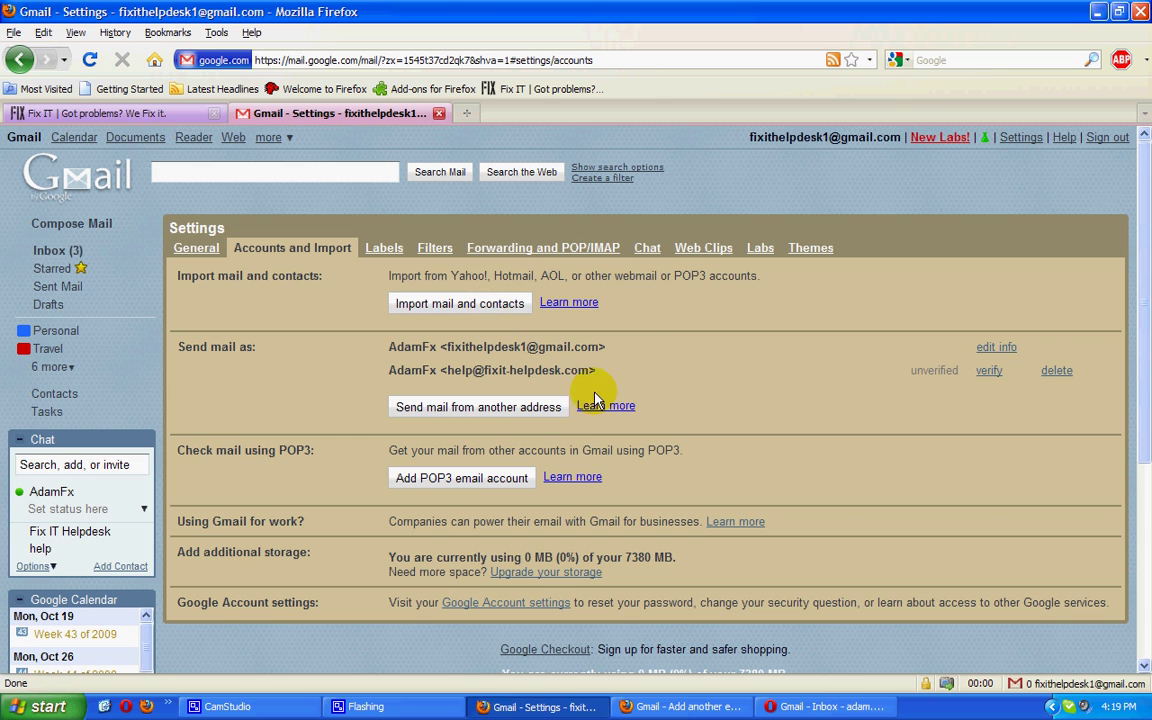
{"action": "left_click", "coordinate": [984, 376]}
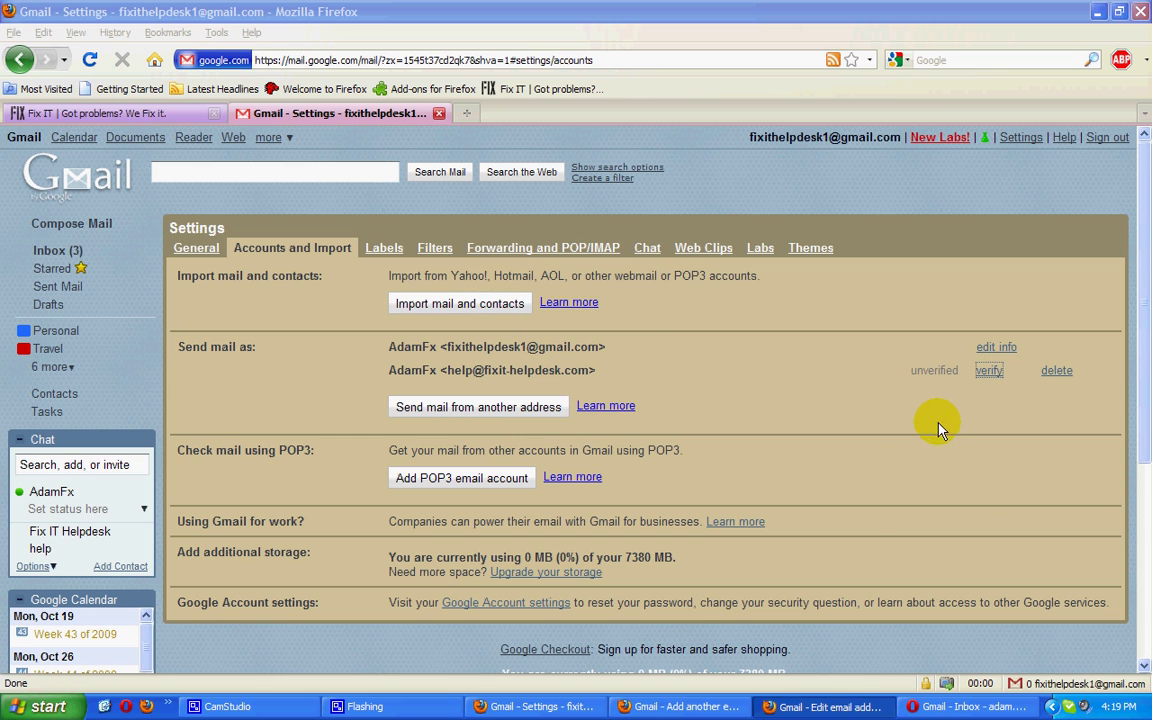
{"action": "left_click", "coordinate": [685, 705]}
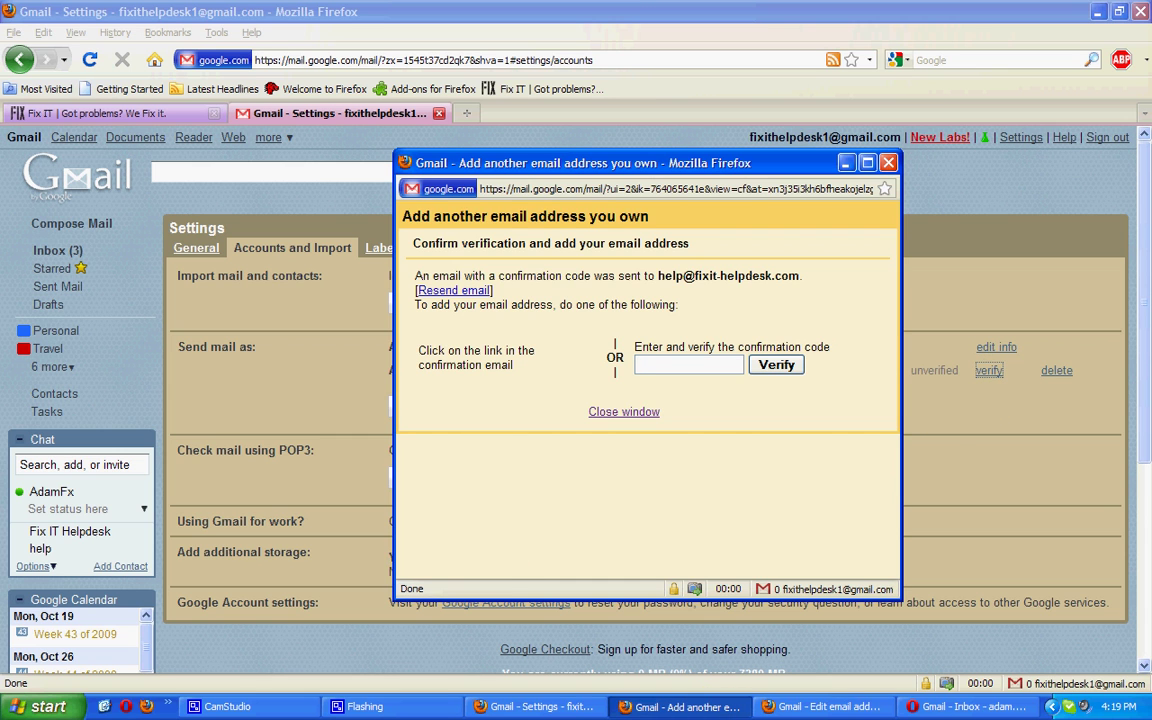
{"action": "right_click", "coordinate": [657, 370]}
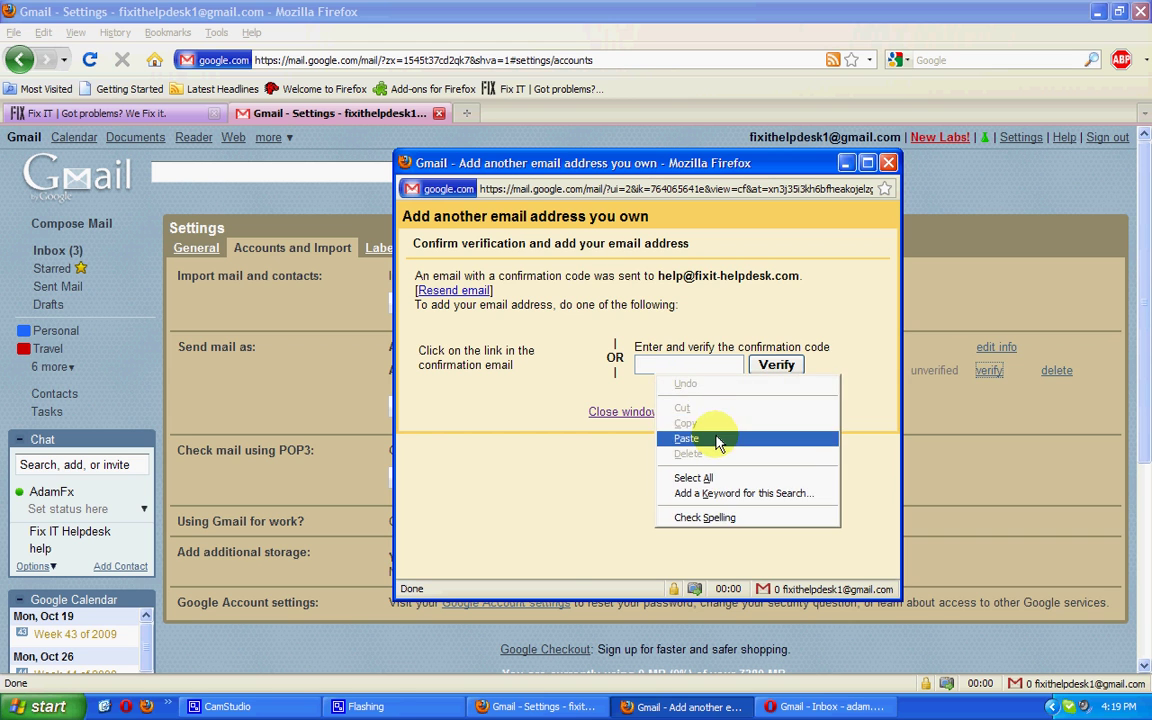
{"action": "left_click", "coordinate": [686, 438]}
{"action": "left_click", "coordinate": [777, 365]}
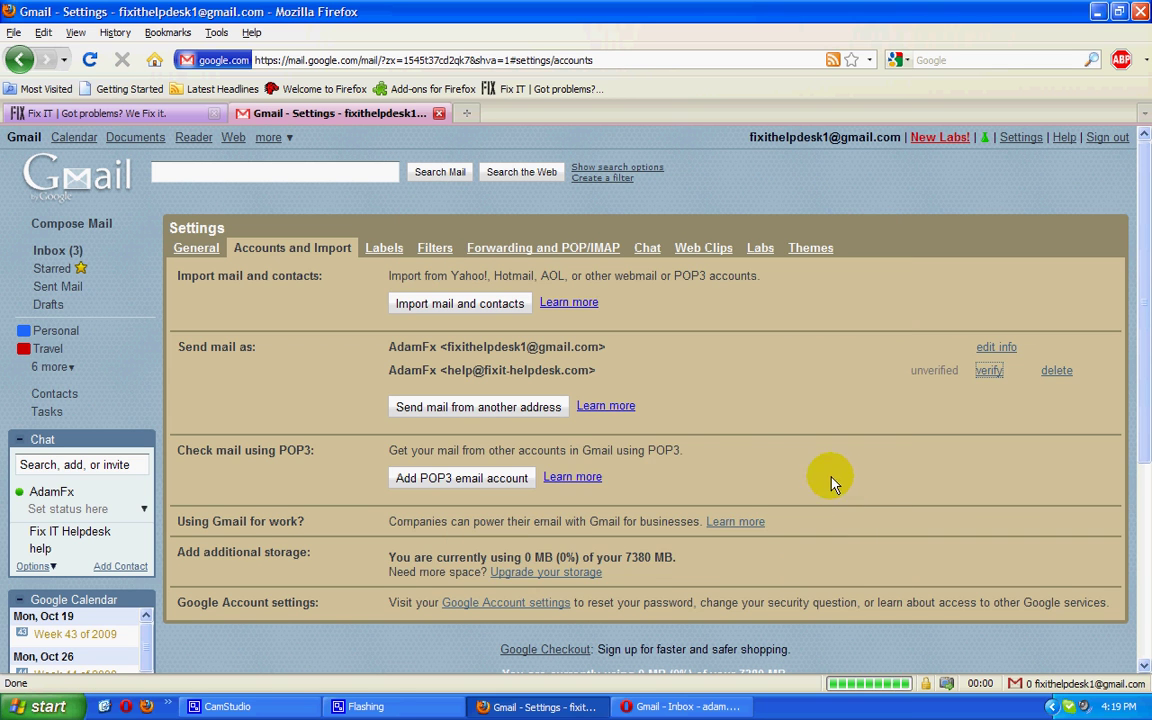
Start a new message, switching the sender to the newly verified address and back to the main Gmail address
{"action": "left_click", "coordinate": [52, 251]}
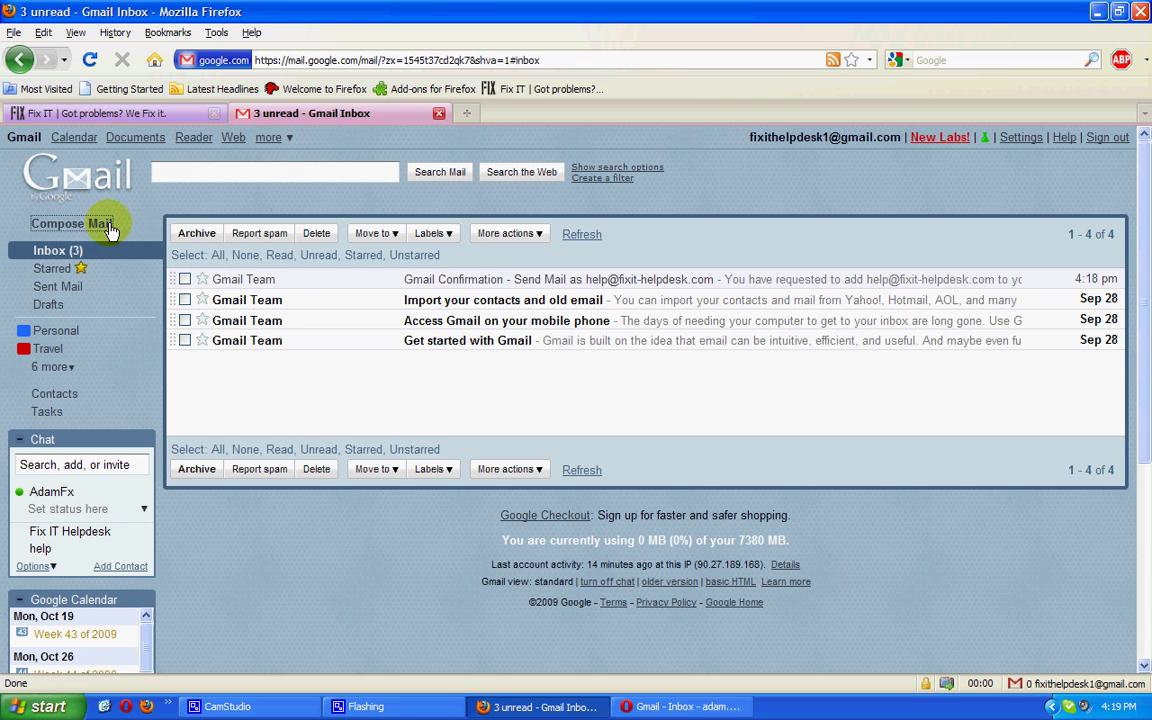
{"action": "left_click", "coordinate": [106, 225]}
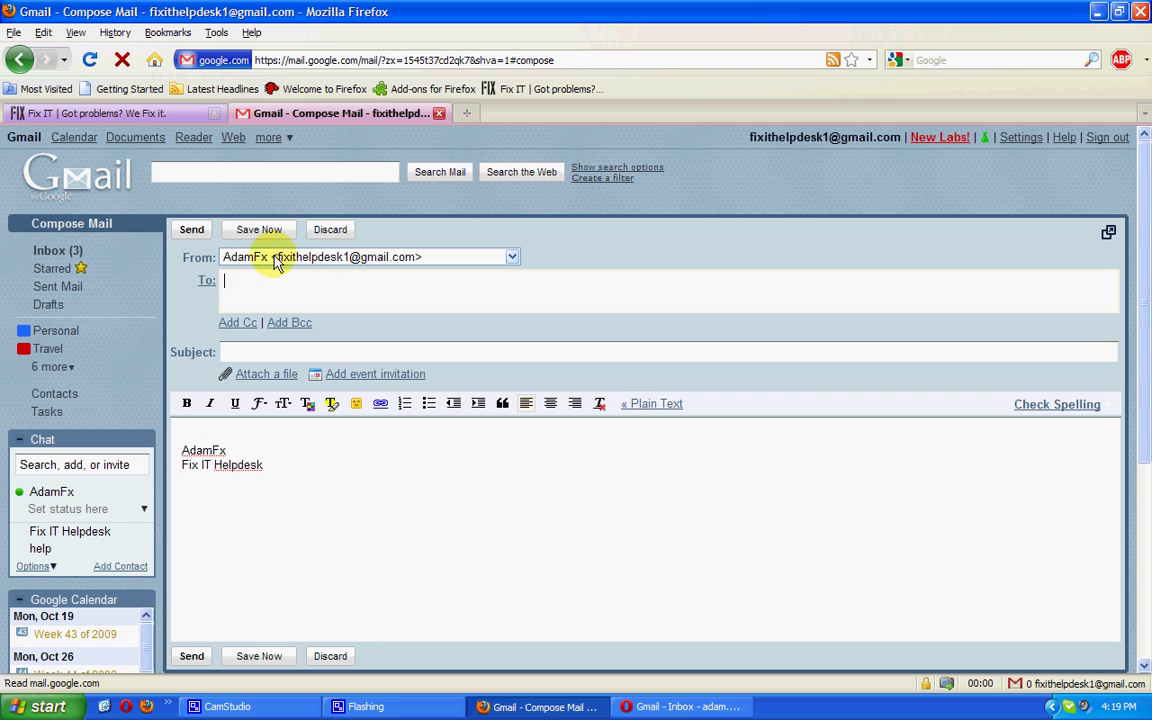
{"action": "left_click", "coordinate": [355, 257]}
{"action": "left_click", "coordinate": [390, 290]}
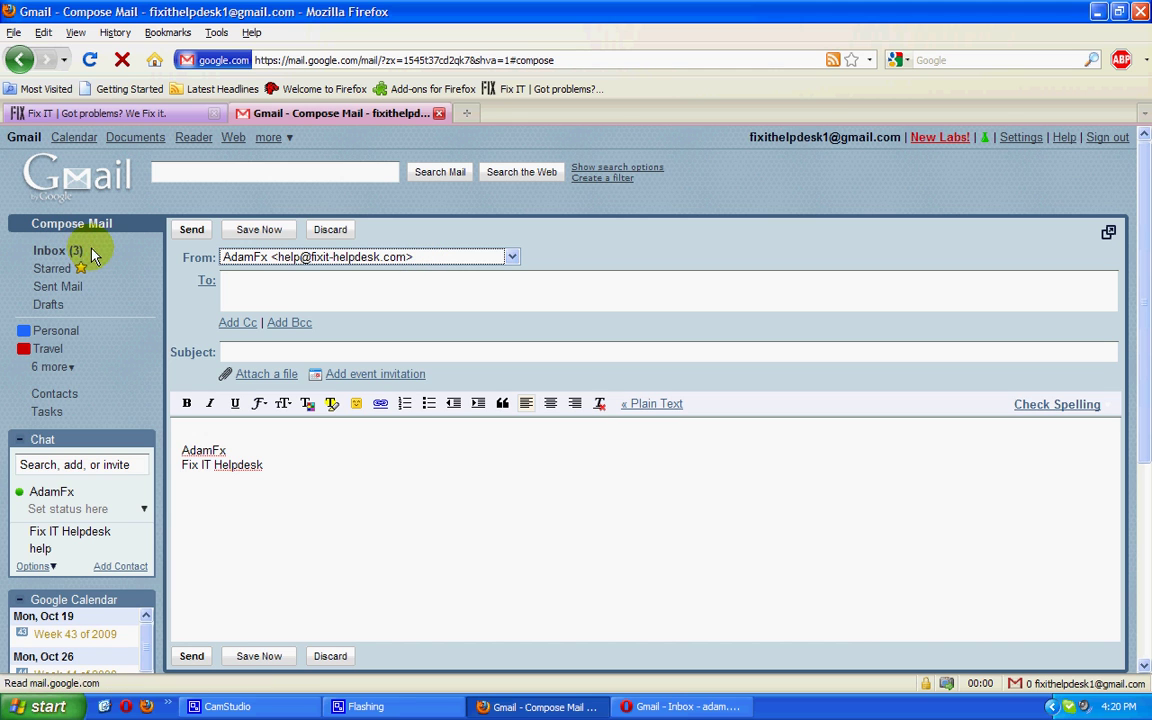
{"action": "left_click", "coordinate": [303, 257]}
{"action": "left_click", "coordinate": [312, 270]}
Address the message to the added help address, enter subject "Test Server" and body "Server Test", and send it
{"action": "left_click", "coordinate": [331, 287]}
{"action": "type", "text": "help"}
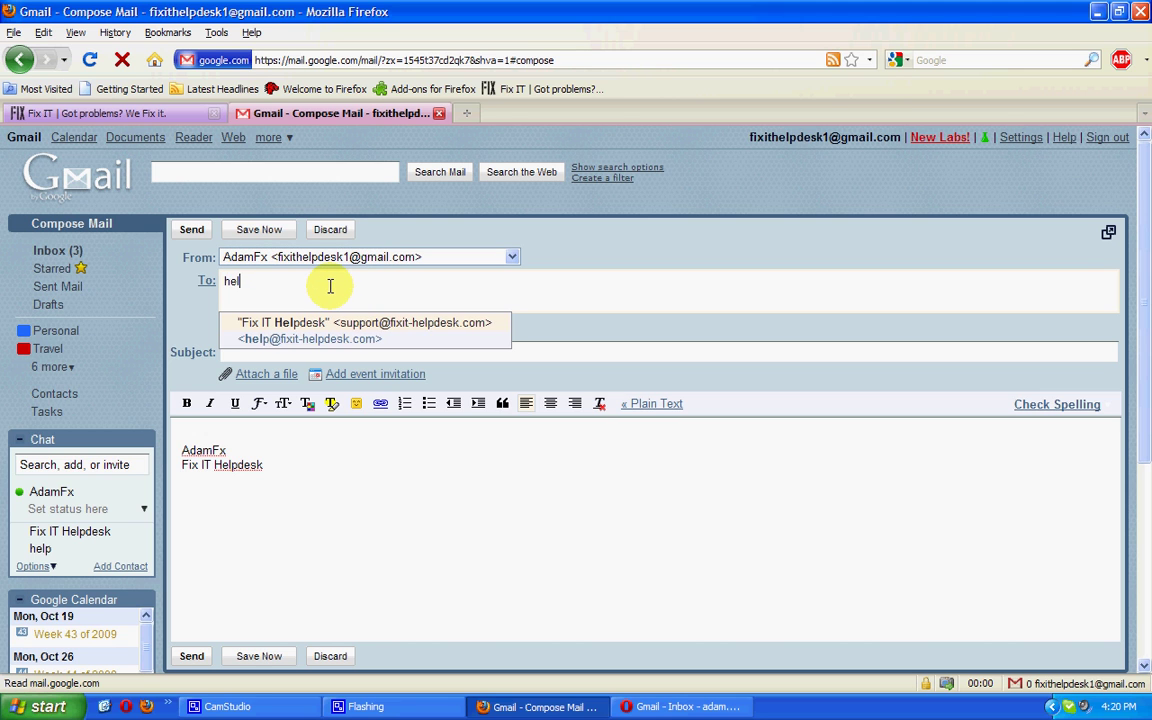
{"action": "left_click", "coordinate": [401, 339]}
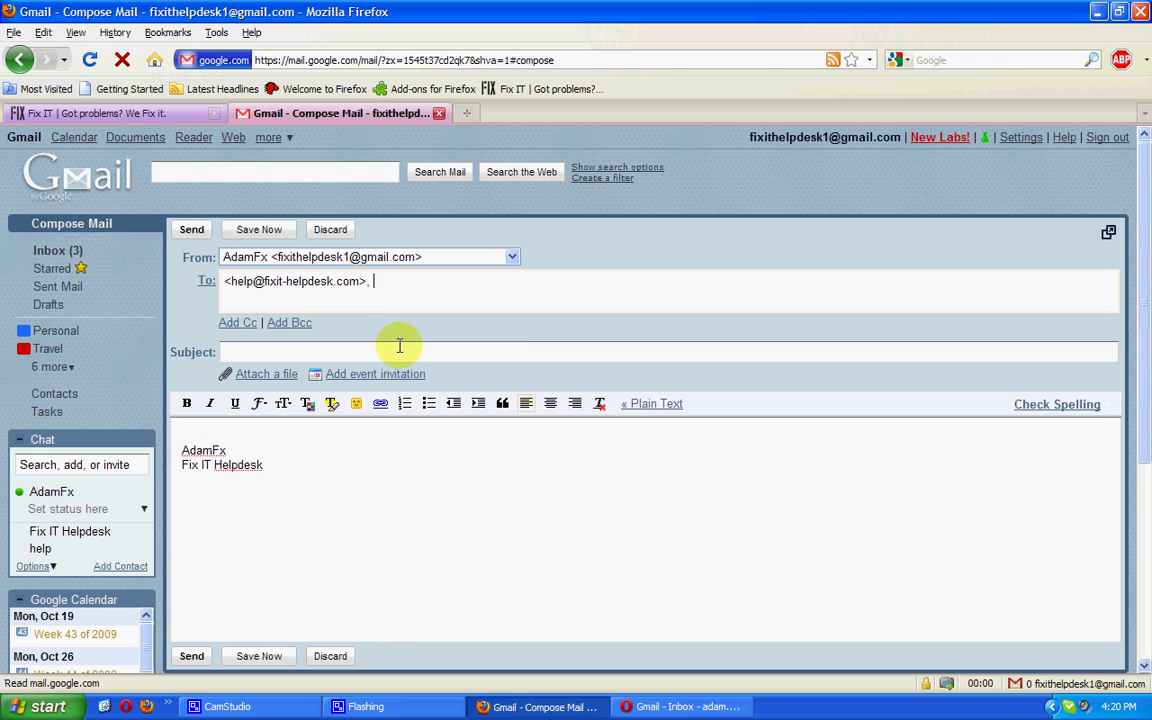
{"action": "left_click", "coordinate": [396, 352]}
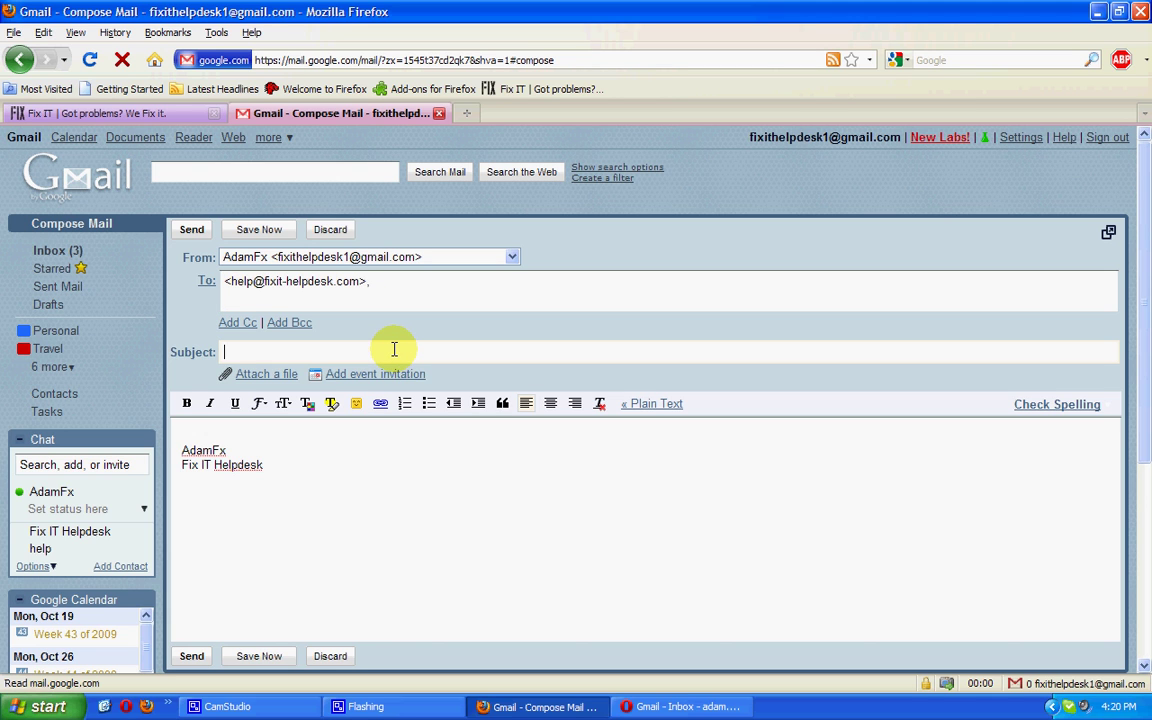
{"action": "type", "text": "Test S"}
{"action": "type", "text": "enver"}
{"action": "key", "text": "Tab"}
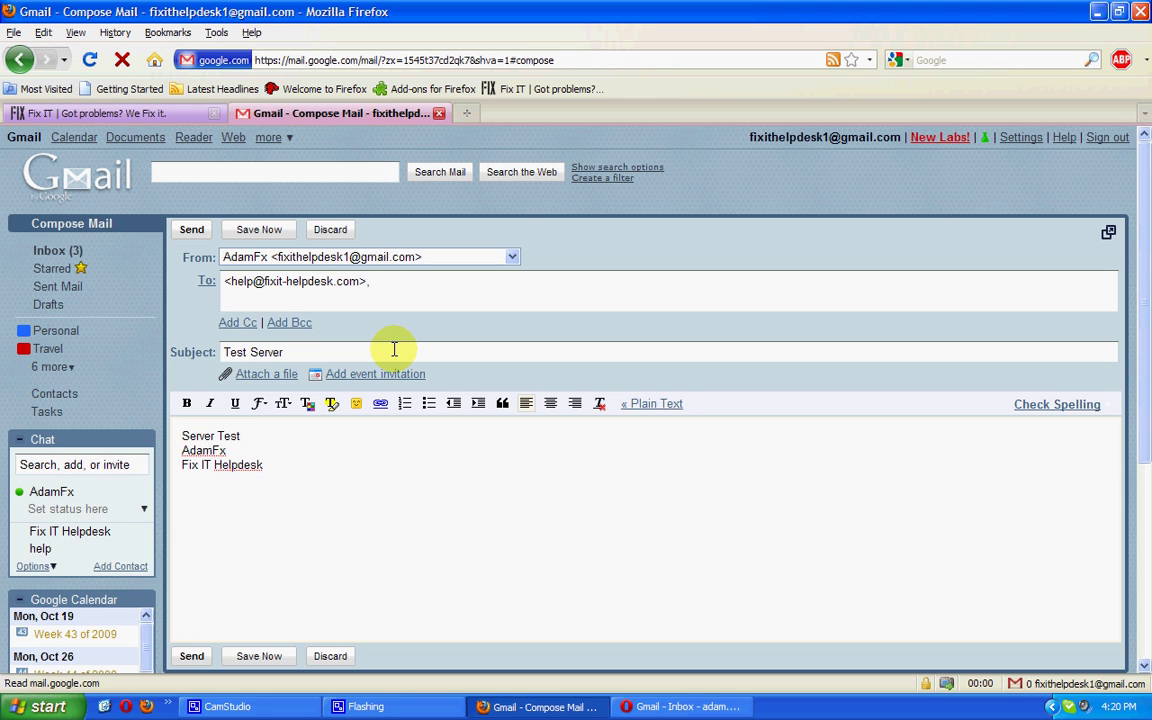
{"action": "left_click", "coordinate": [187, 232]}
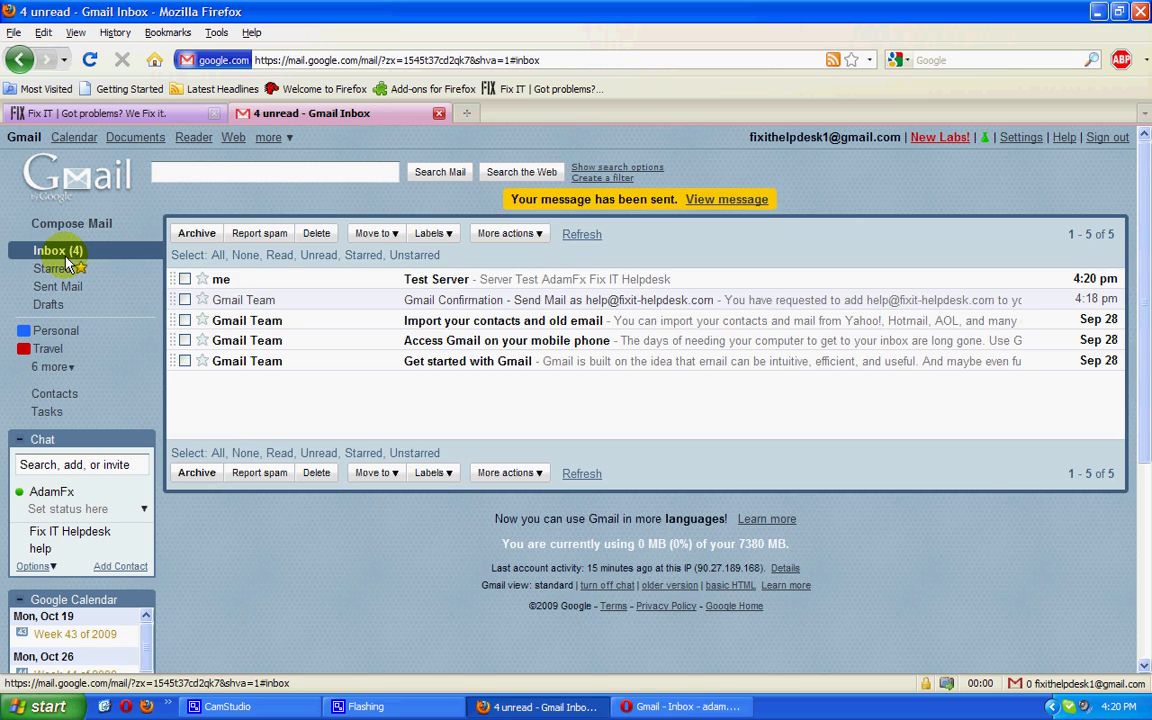
Open the received Test Server message from the inbox and add it to Tasks
{"action": "left_click", "coordinate": [70, 252]}
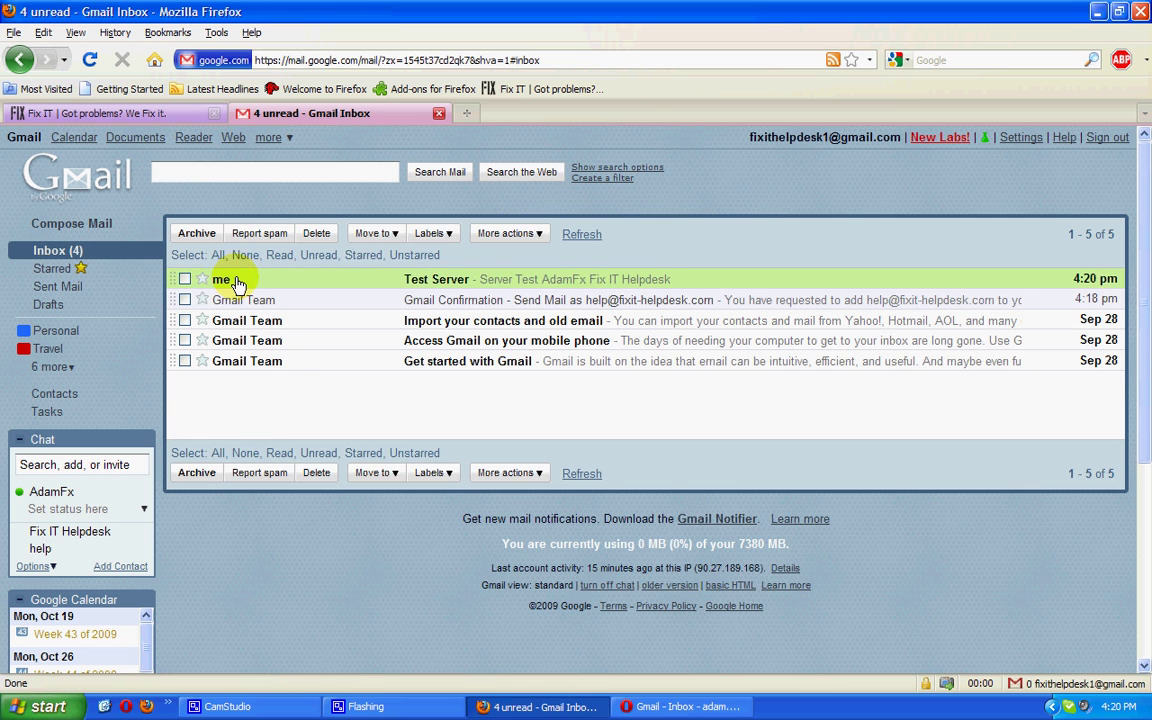
{"action": "left_click", "coordinate": [238, 283]}
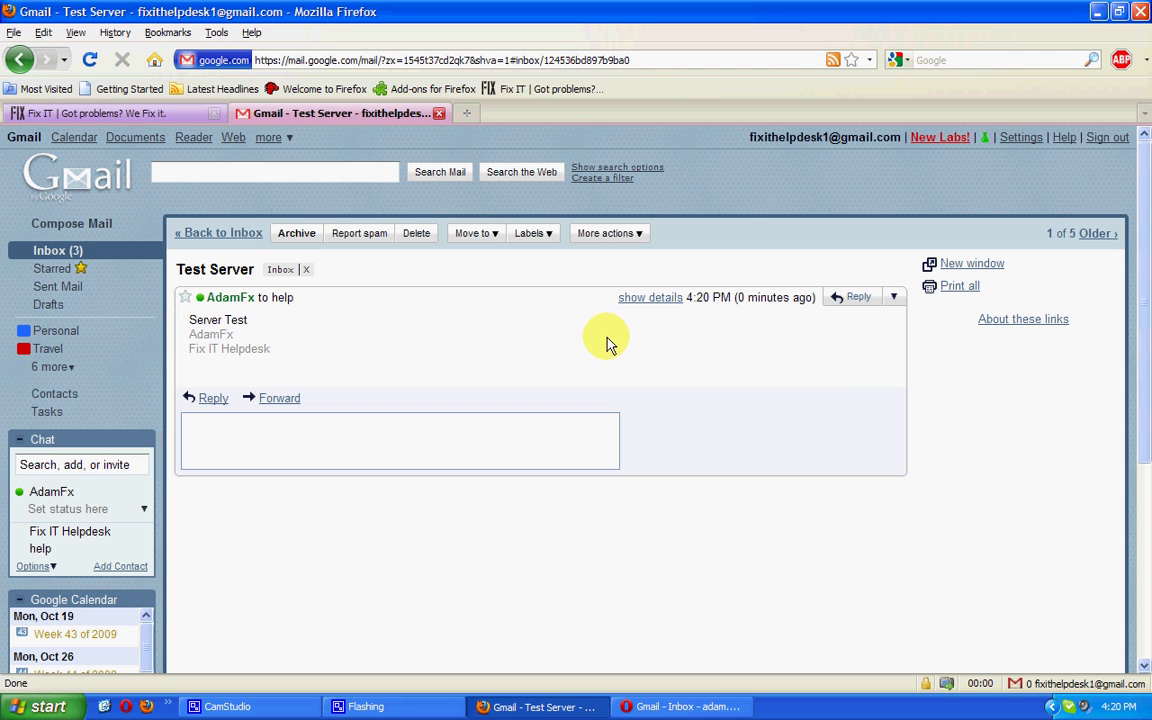
{"action": "left_click", "coordinate": [641, 233]}
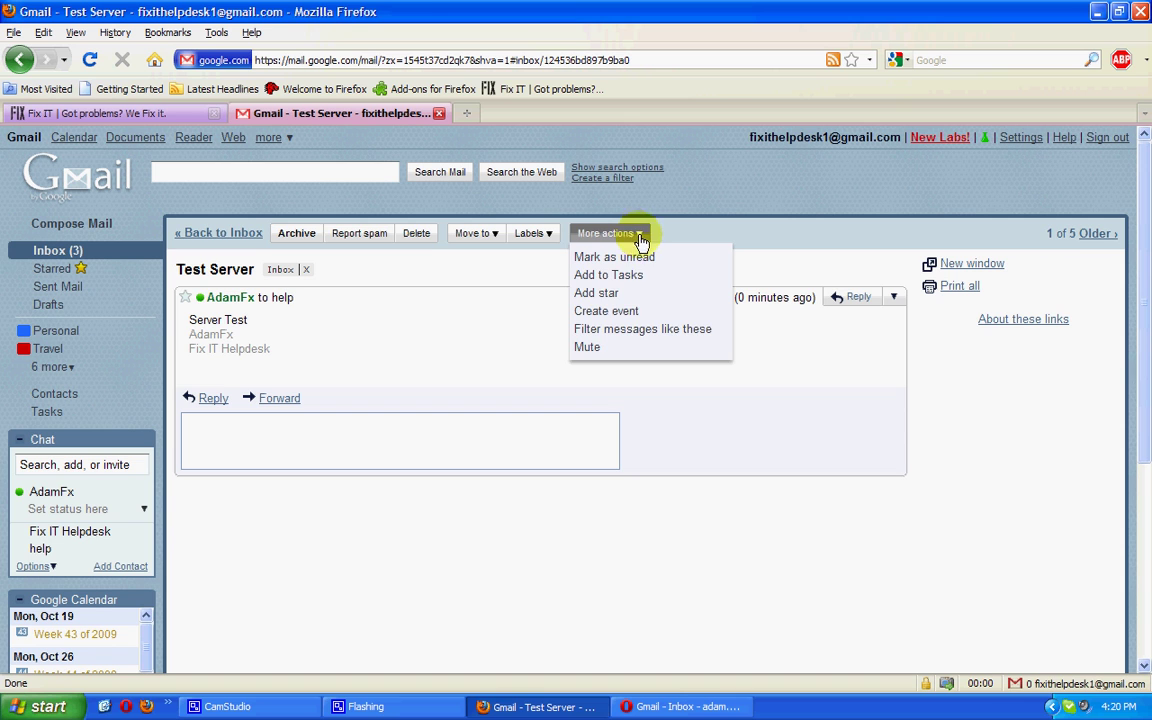
{"action": "left_click", "coordinate": [632, 278]}
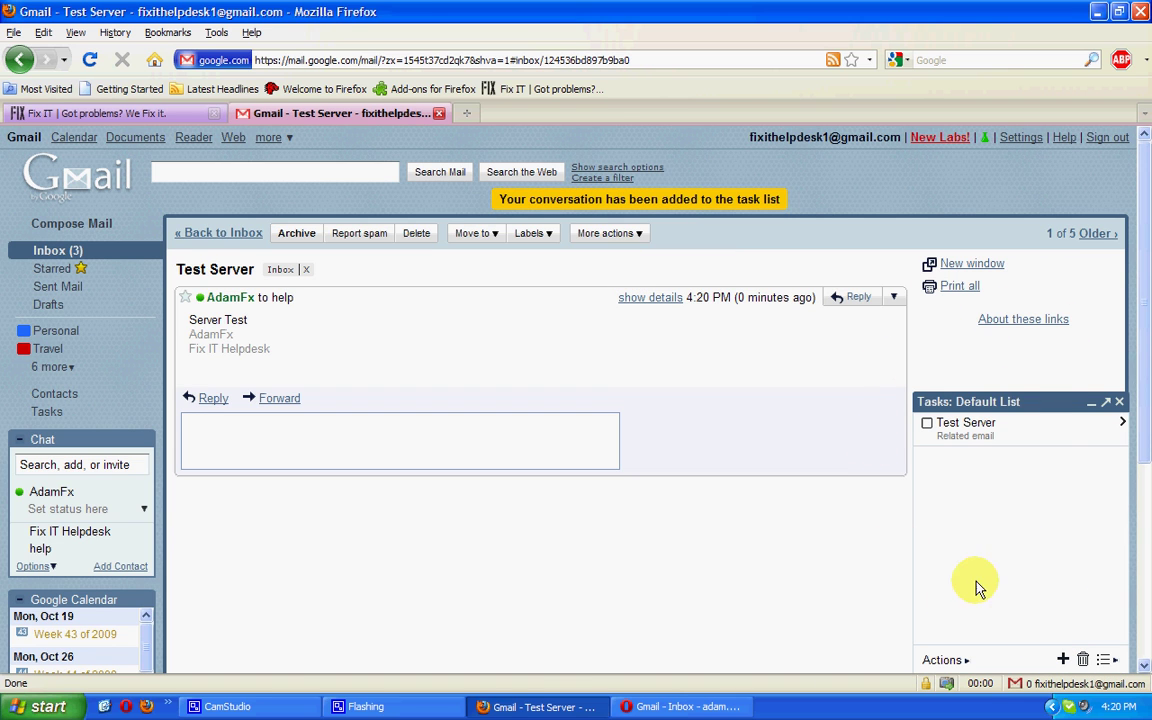
Set the Test Server task's due date to October 15, 2009 and return to the task list
{"action": "left_click", "coordinate": [1122, 423]}
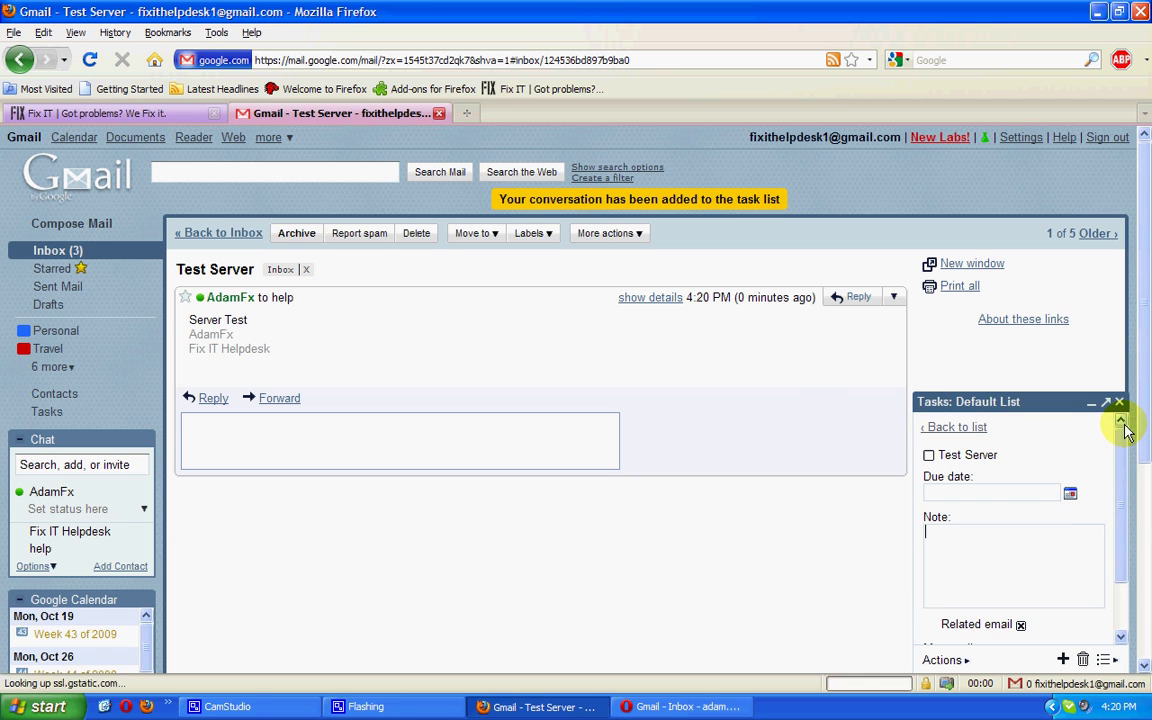
{"action": "left_click", "coordinate": [1070, 494]}
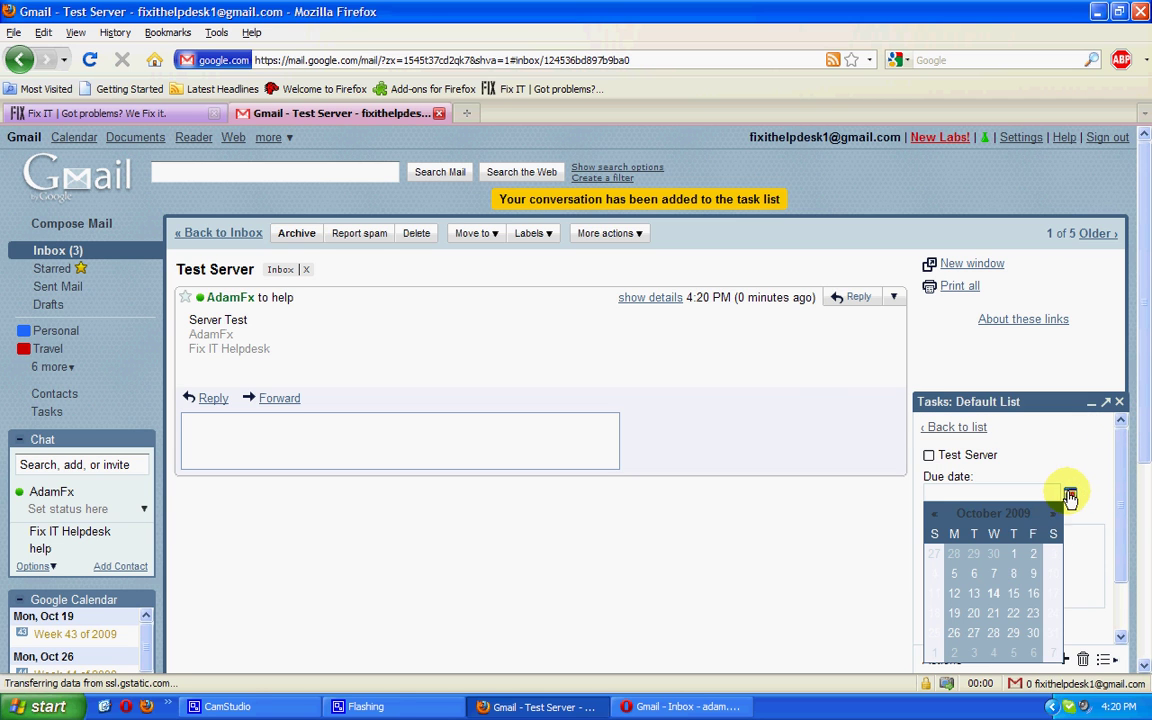
{"action": "left_click", "coordinate": [1014, 594]}
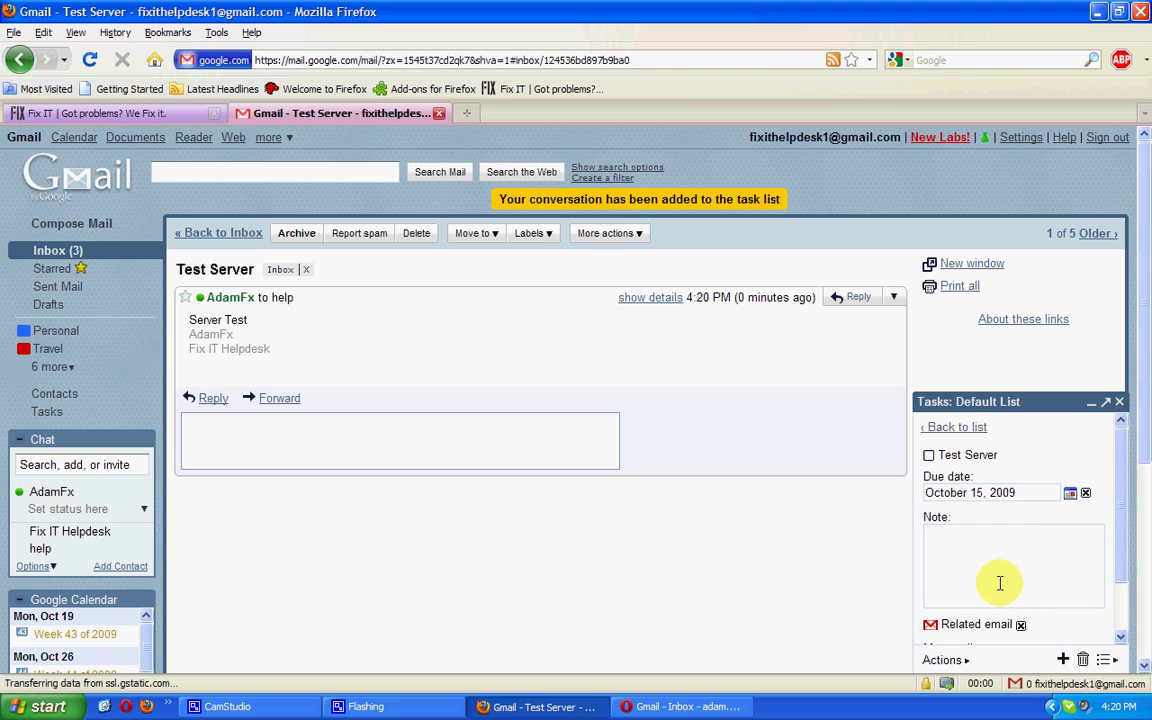
{"action": "scroll", "coordinate": [998, 582], "scroll_direction": "down", "scroll_amount": 2}
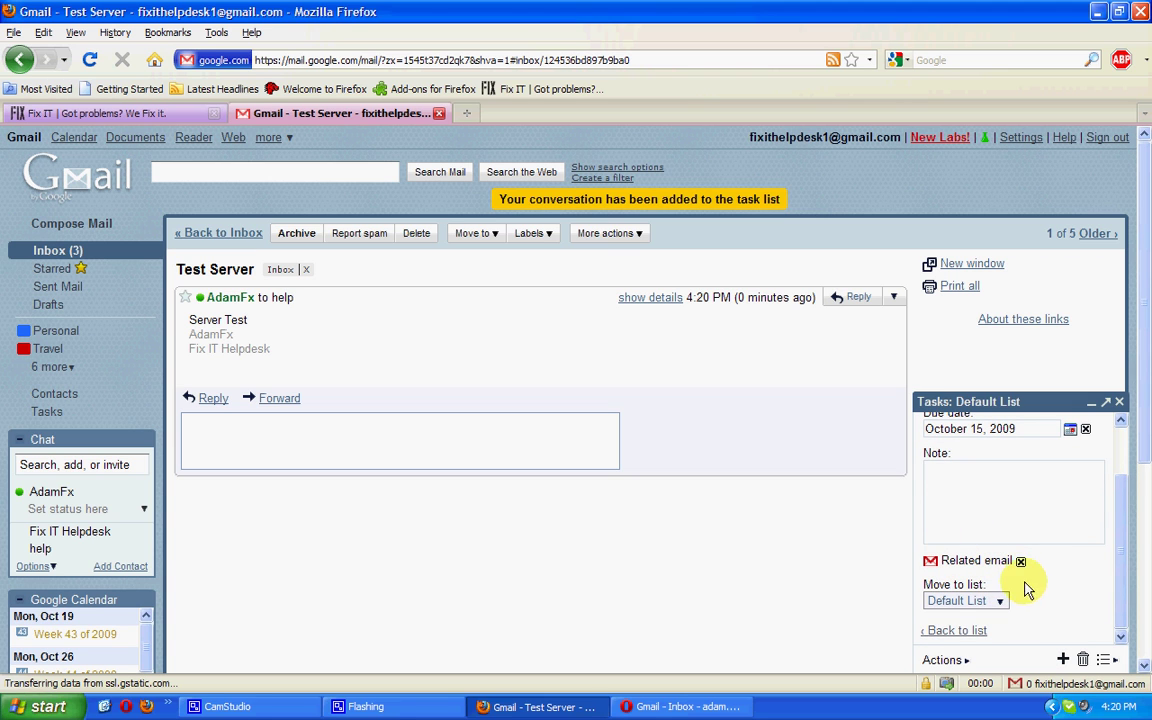
{"action": "left_click", "coordinate": [950, 630]}
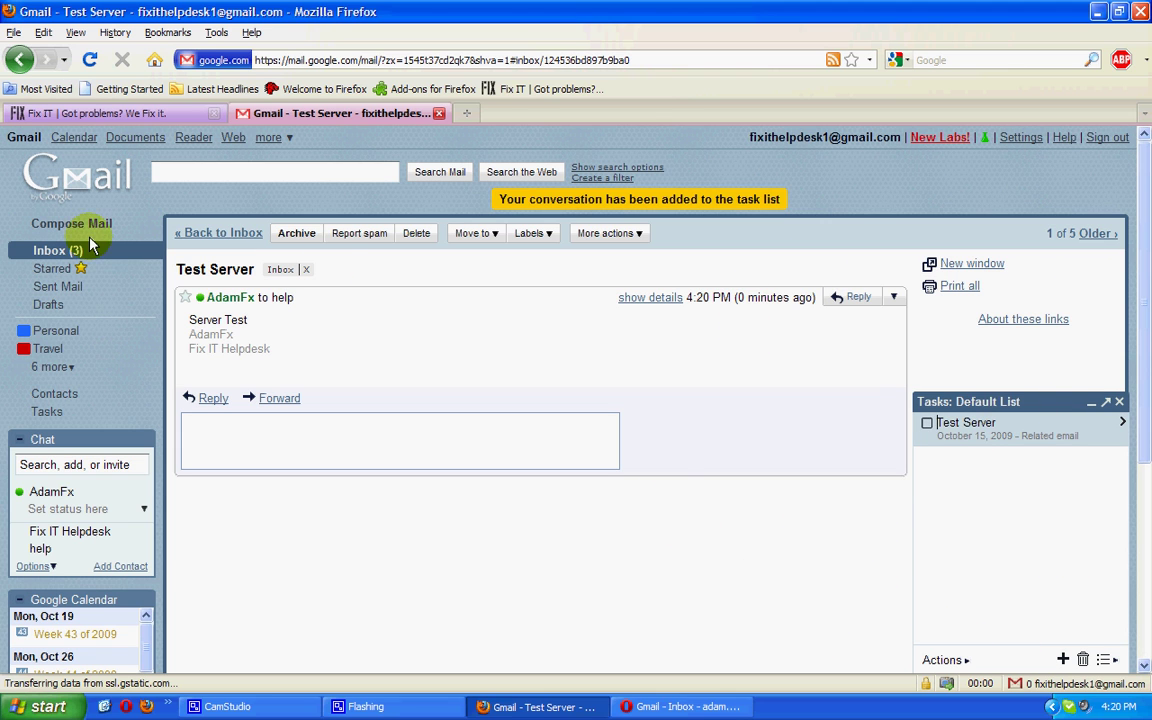
Switch to Google Calendar and view the details of the Test Server task on Thursday 15 October
{"action": "left_click", "coordinate": [74, 137]}
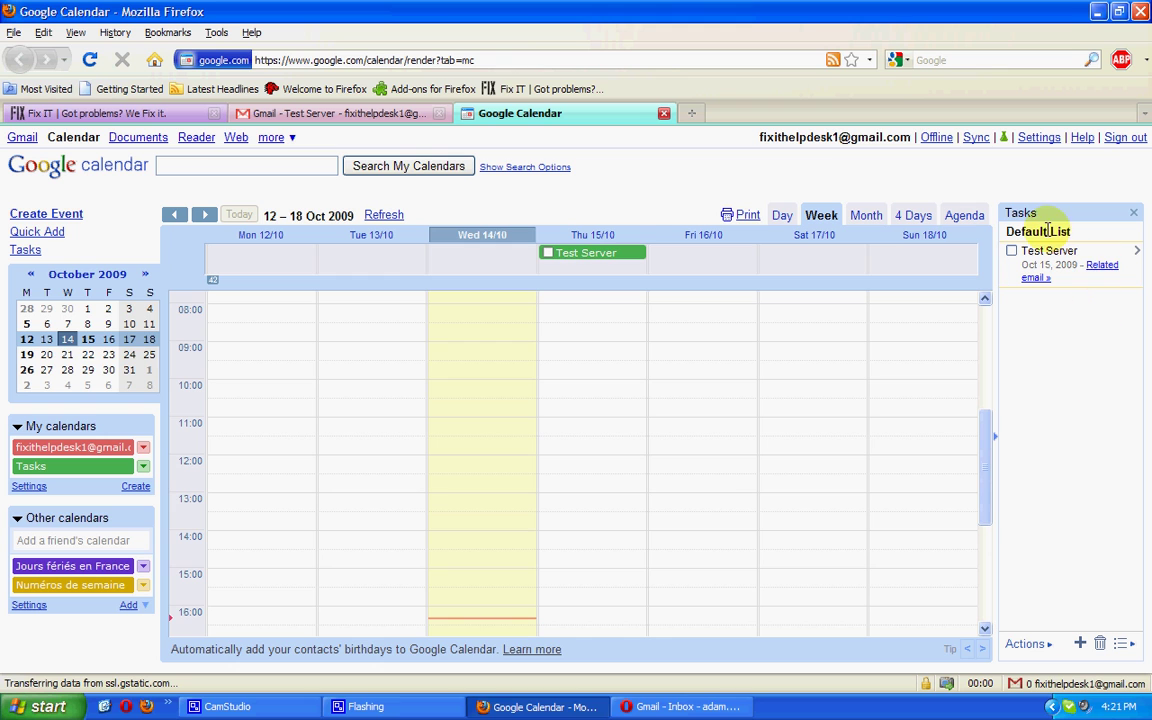
{"action": "left_click", "coordinate": [591, 257]}
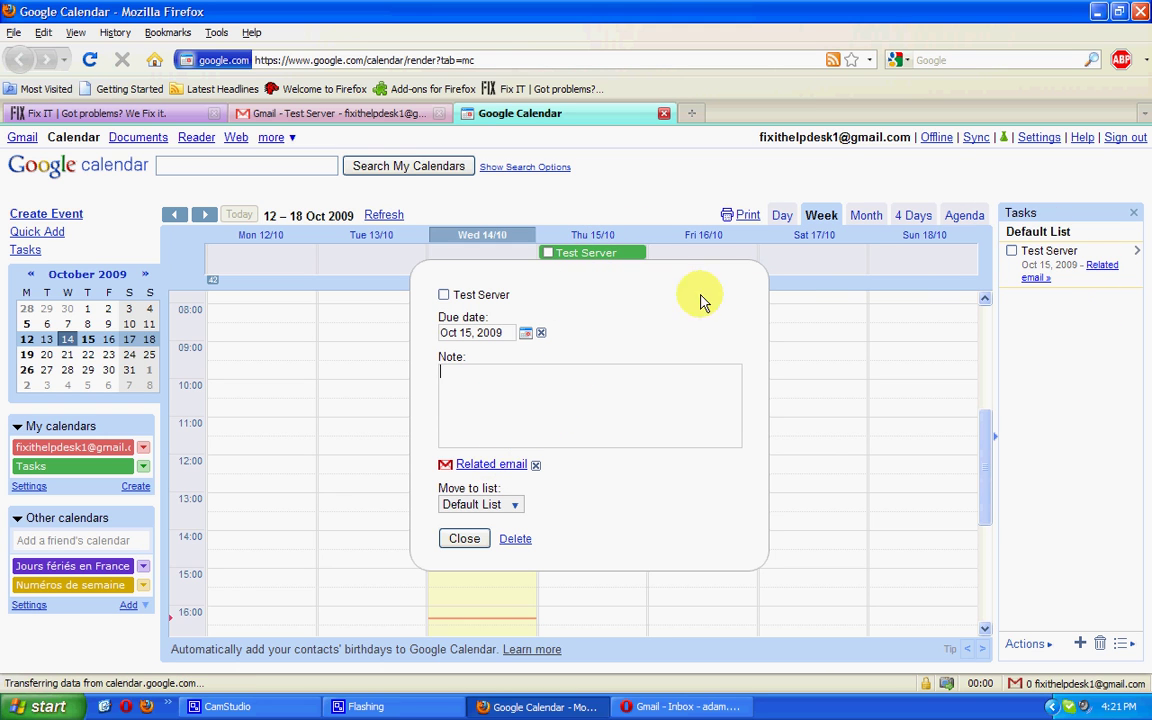
{"action": "left_click", "coordinate": [466, 540]}
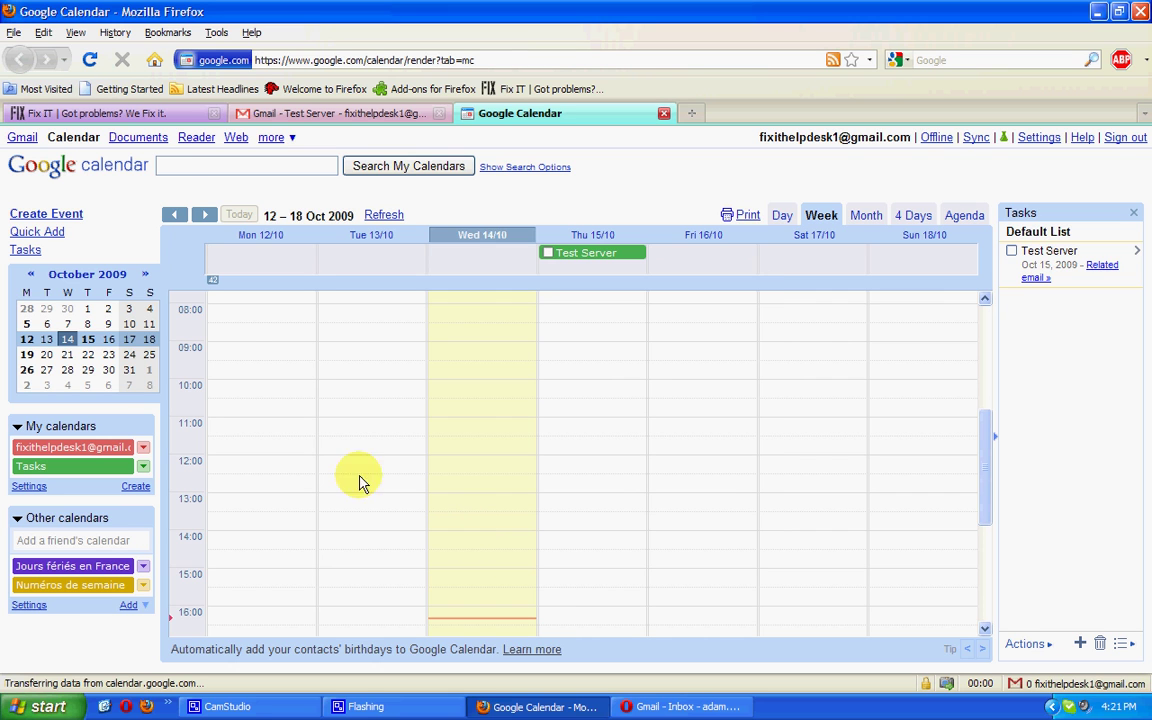
View the Google Docs item list and its folder options, and close Google Docs
{"action": "left_click", "coordinate": [142, 140]}
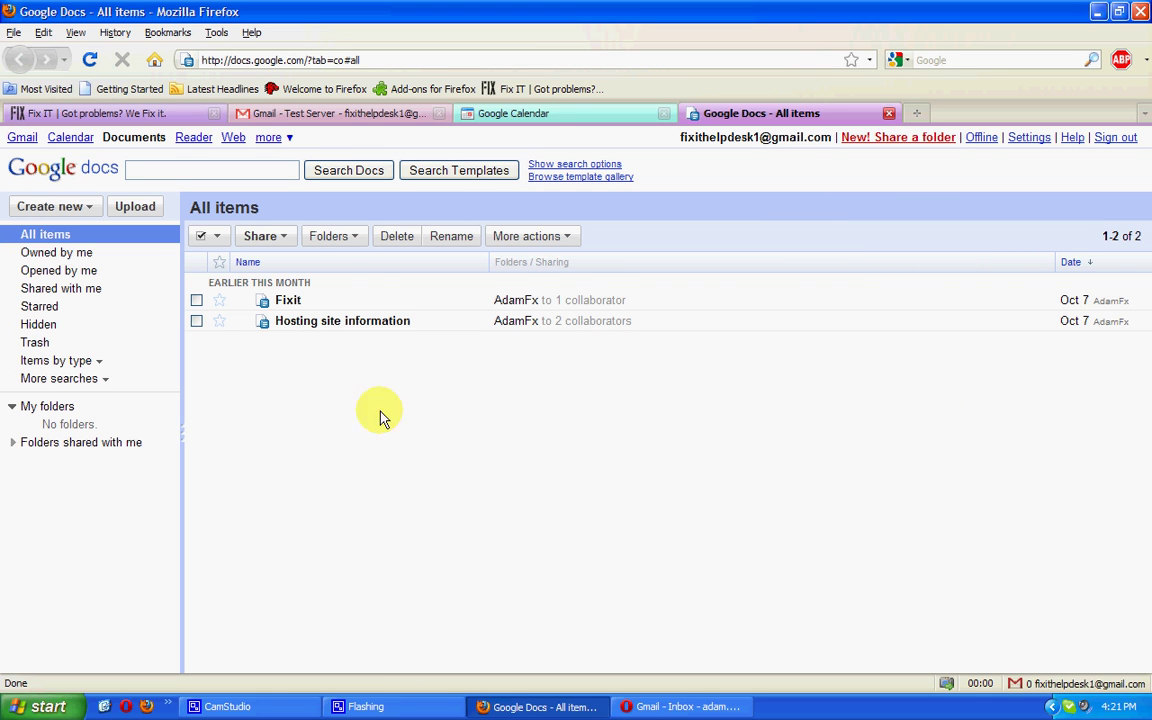
{"action": "left_click", "coordinate": [355, 240]}
{"action": "left_click", "coordinate": [358, 238]}
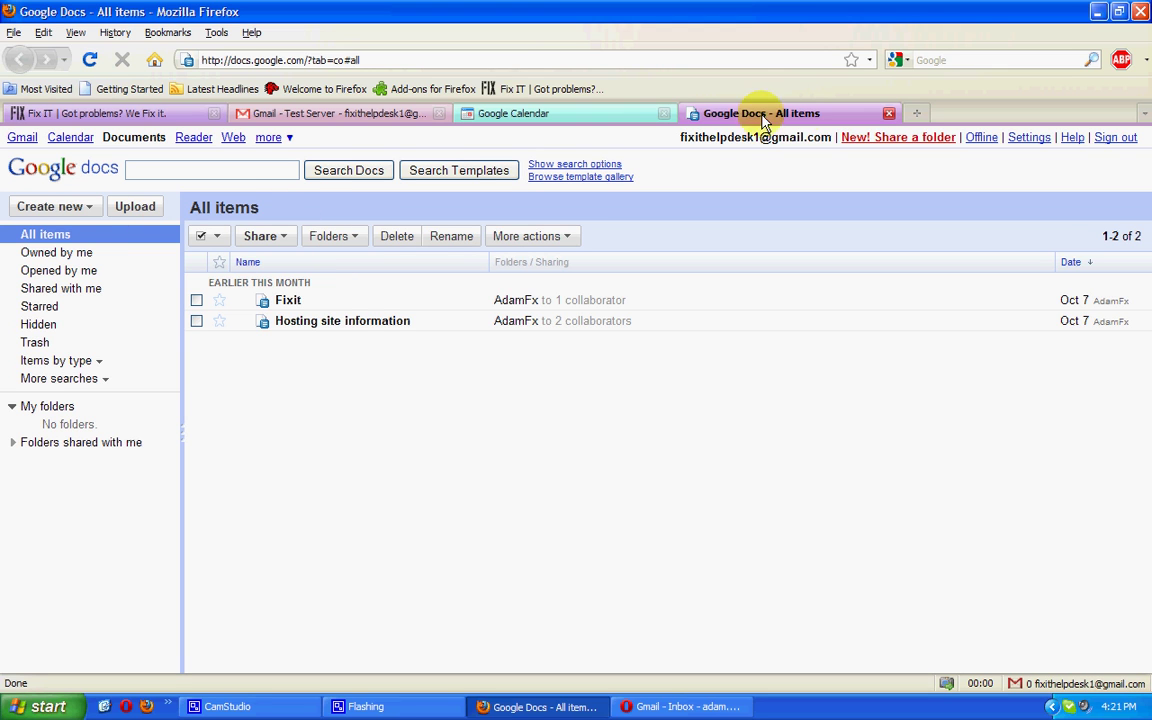
{"action": "left_click", "coordinate": [889, 114]}
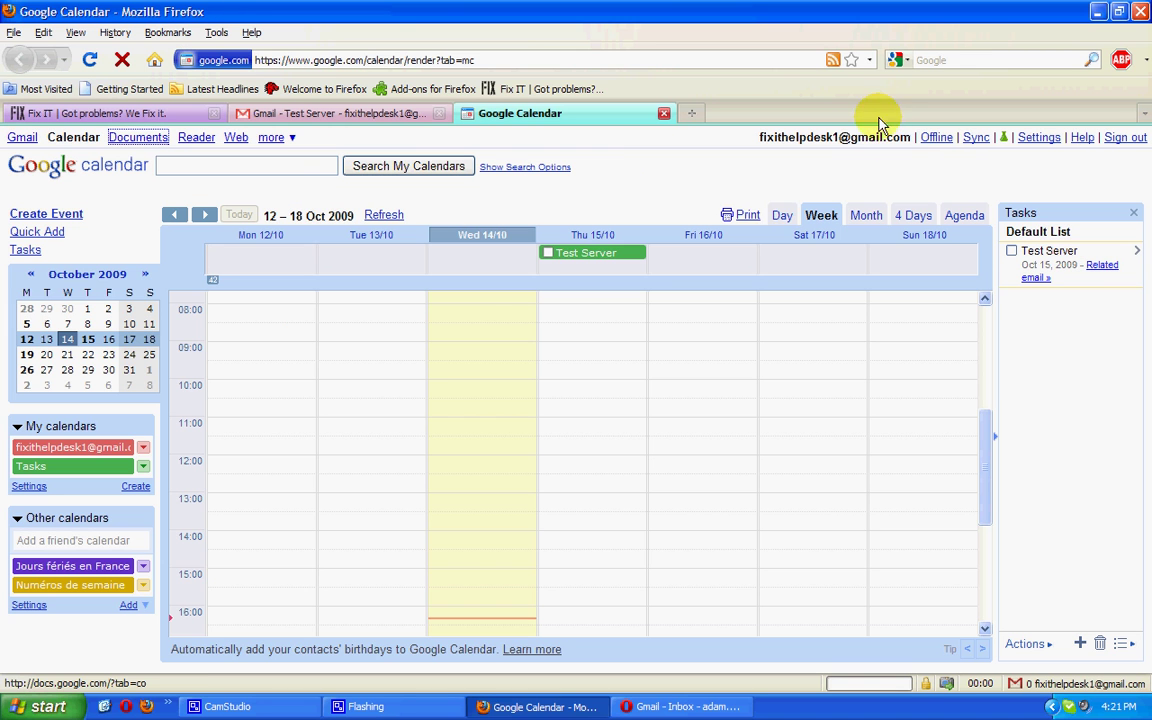
Return from Google Calendar to the original Gmail page's inbox, closing the duplicate Gmail page
{"action": "left_click", "coordinate": [22, 137]}
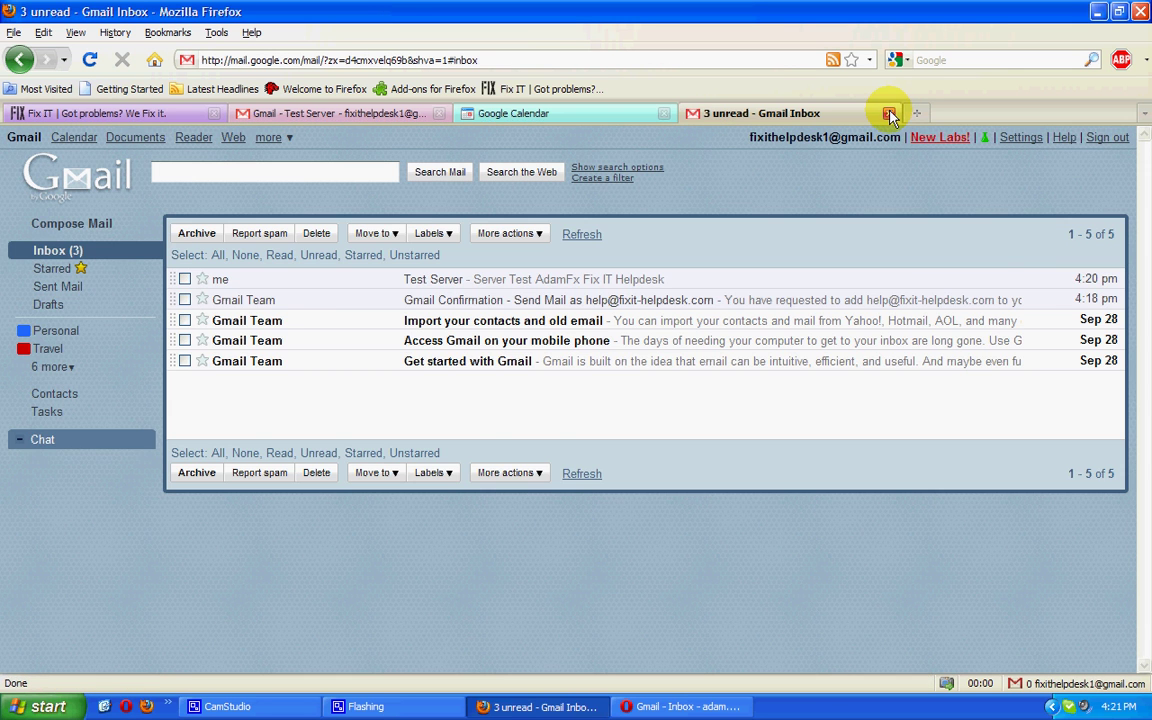
{"action": "left_click", "coordinate": [890, 116]}
{"action": "left_click", "coordinate": [301, 113]}
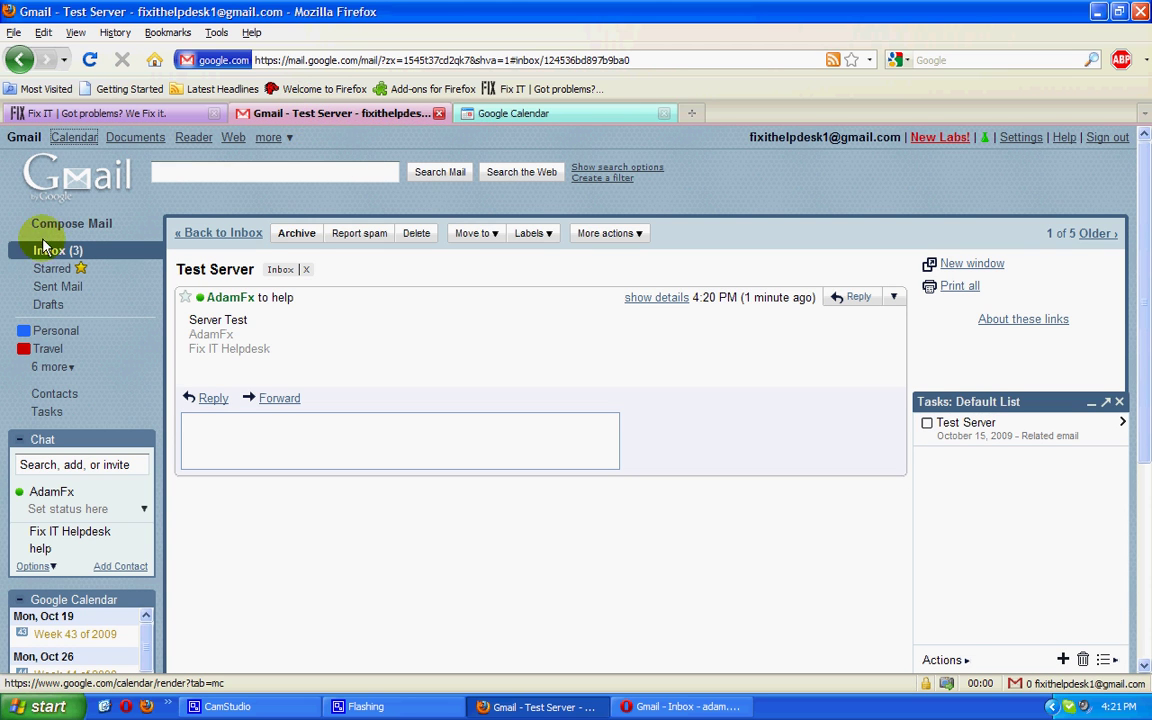
{"action": "left_click", "coordinate": [40, 254]}
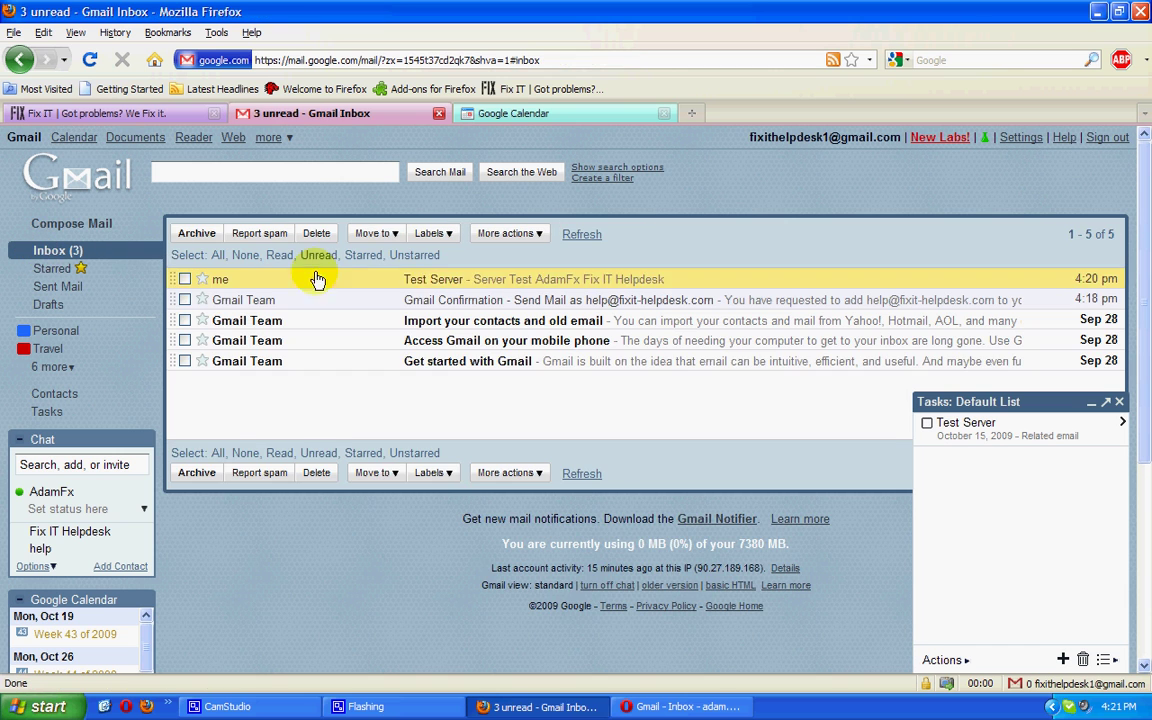
Look over the Contacts page, return to the inbox and close the Tasks list
{"action": "left_click", "coordinate": [54, 395]}
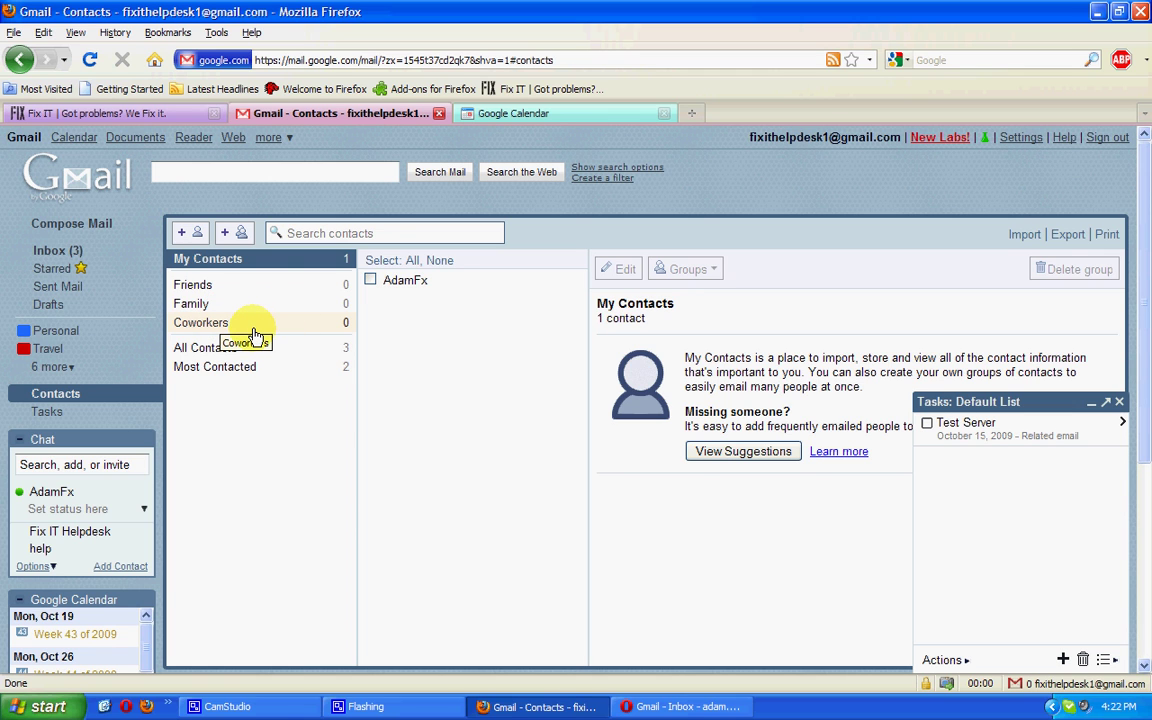
{"action": "left_click", "coordinate": [57, 252]}
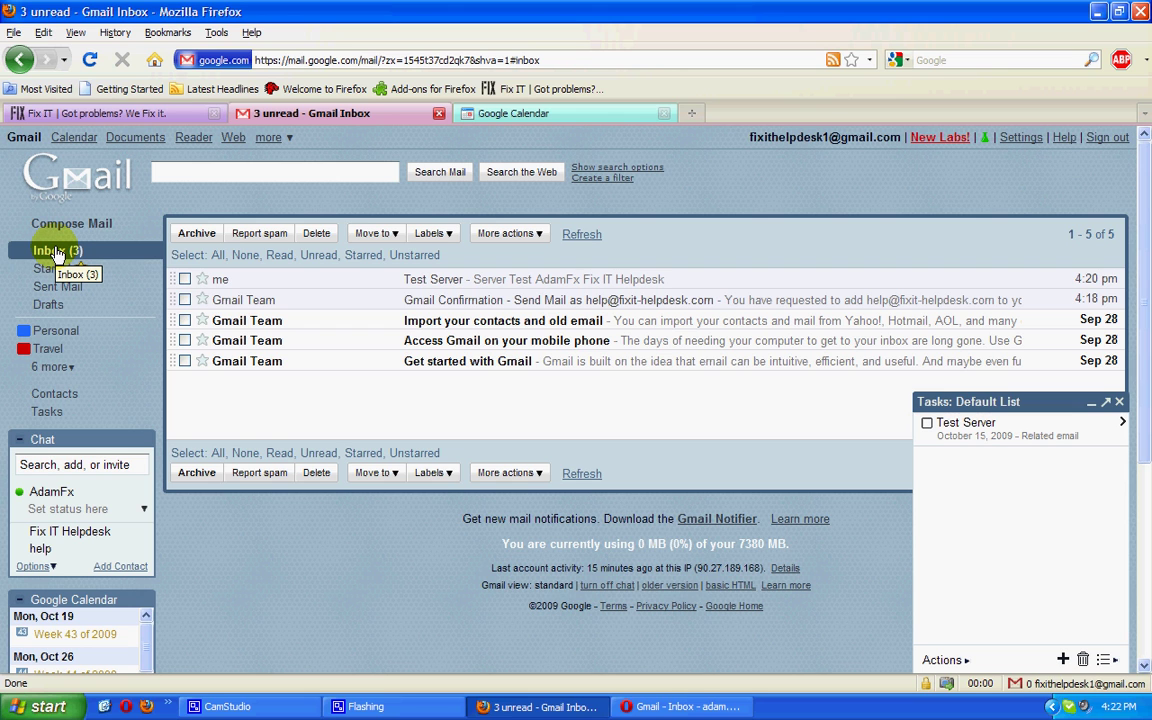
{"action": "left_click", "coordinate": [1119, 401]}
{"action": "left_click", "coordinate": [570, 303]}
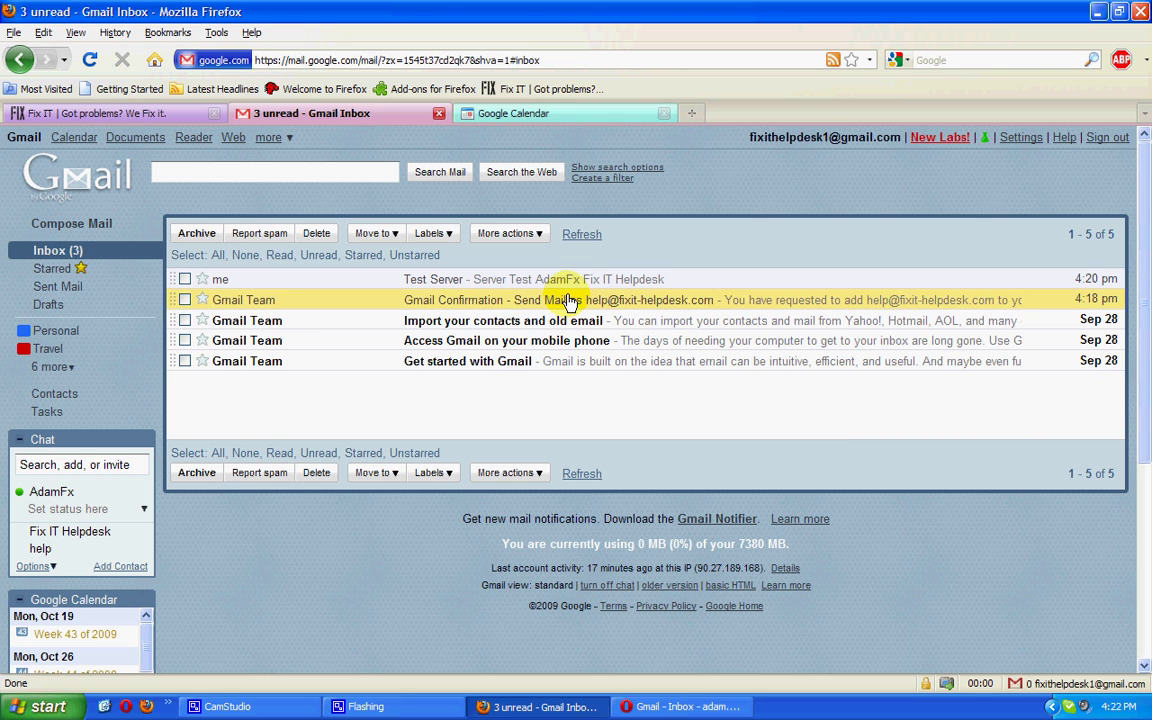